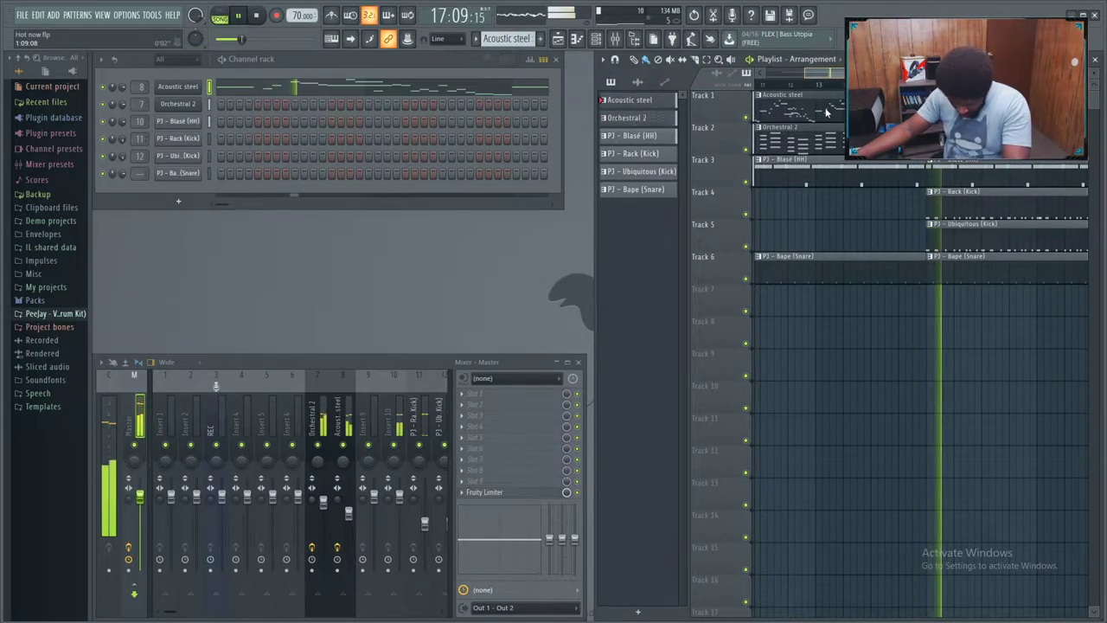
# - Play through the existing projects' arrangements, including Beep Boop.flp, and stop playback
pyautogui.hscroll(-2, 819, 127)
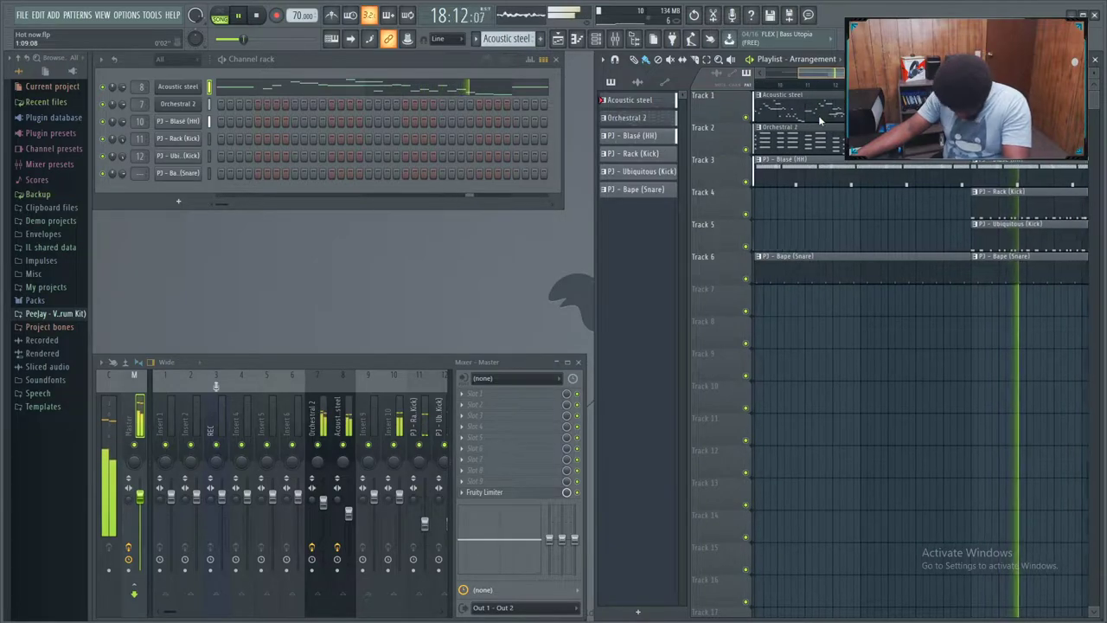
pyautogui.hscroll(-1, 819, 118)
pyautogui.moveTo(820, 114); pyautogui.dragTo(848, 125)
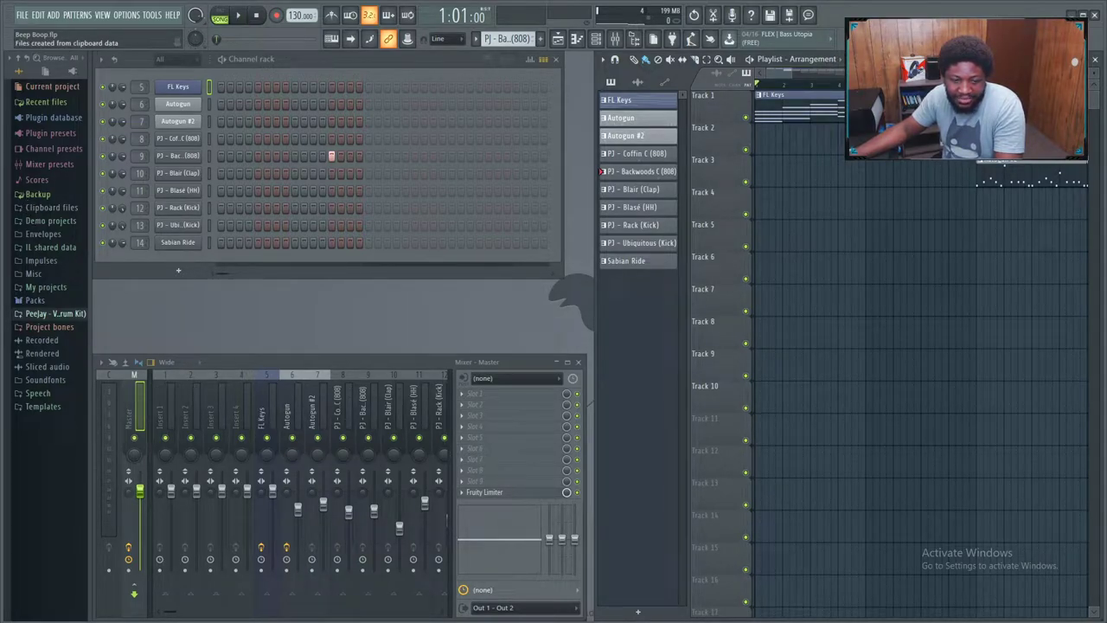
pyautogui.press('space')
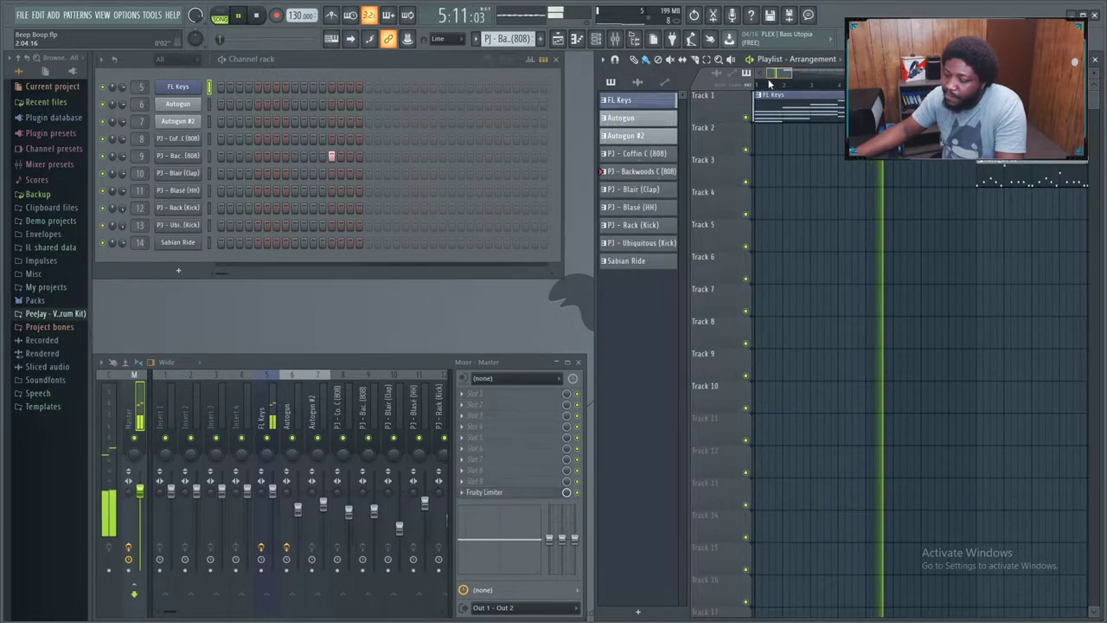
pyautogui.moveTo(782, 78); pyautogui.dragTo(788, 79)
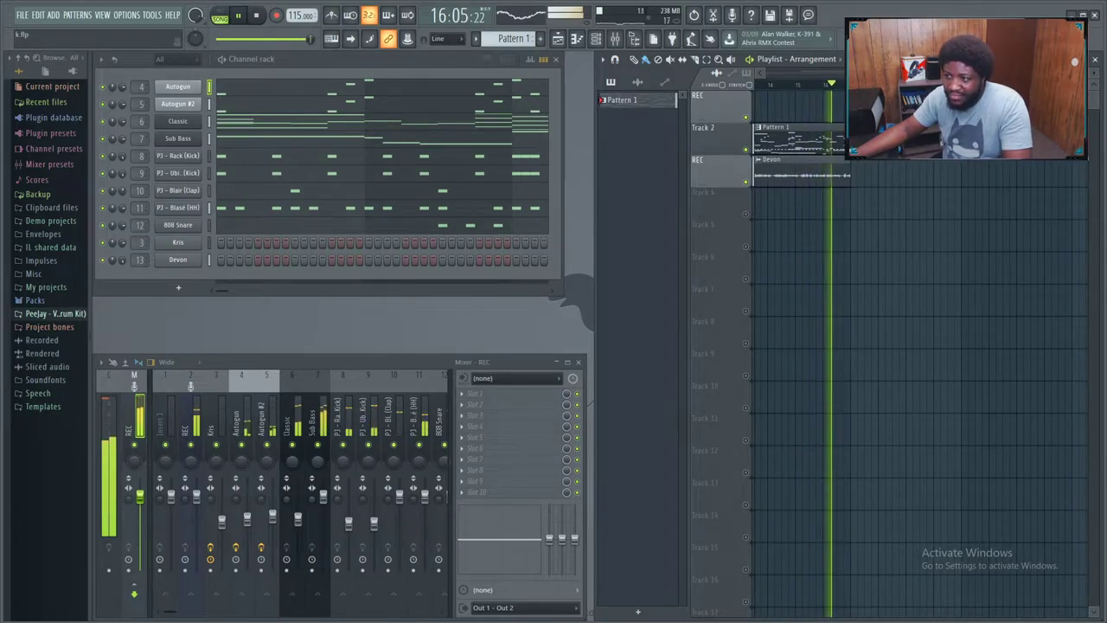
pyautogui.click(239, 16)
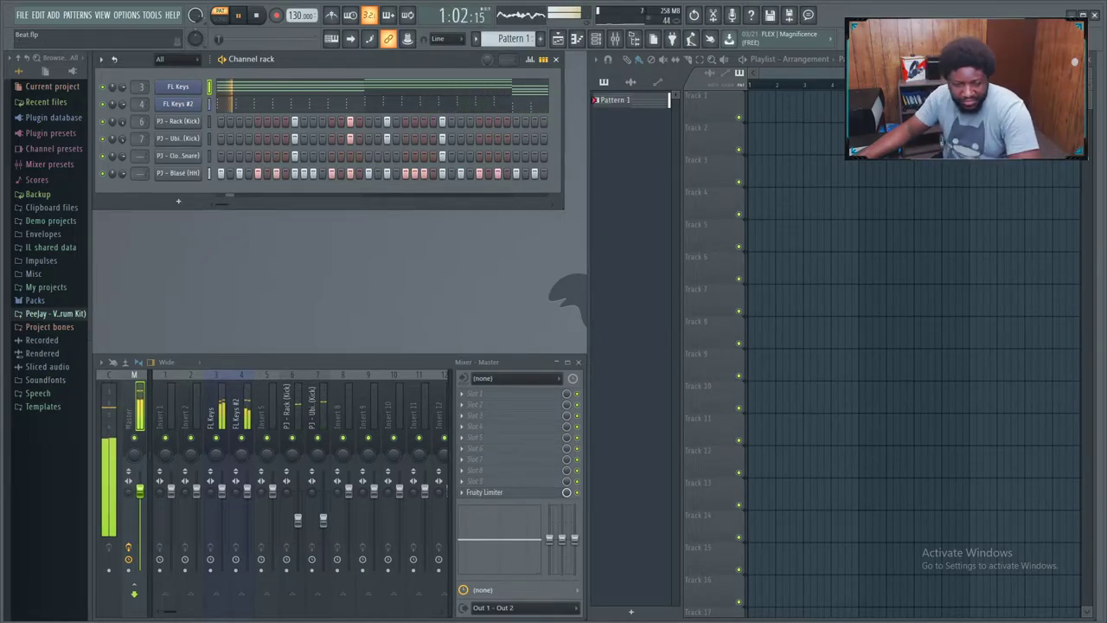
pyautogui.press('F8')
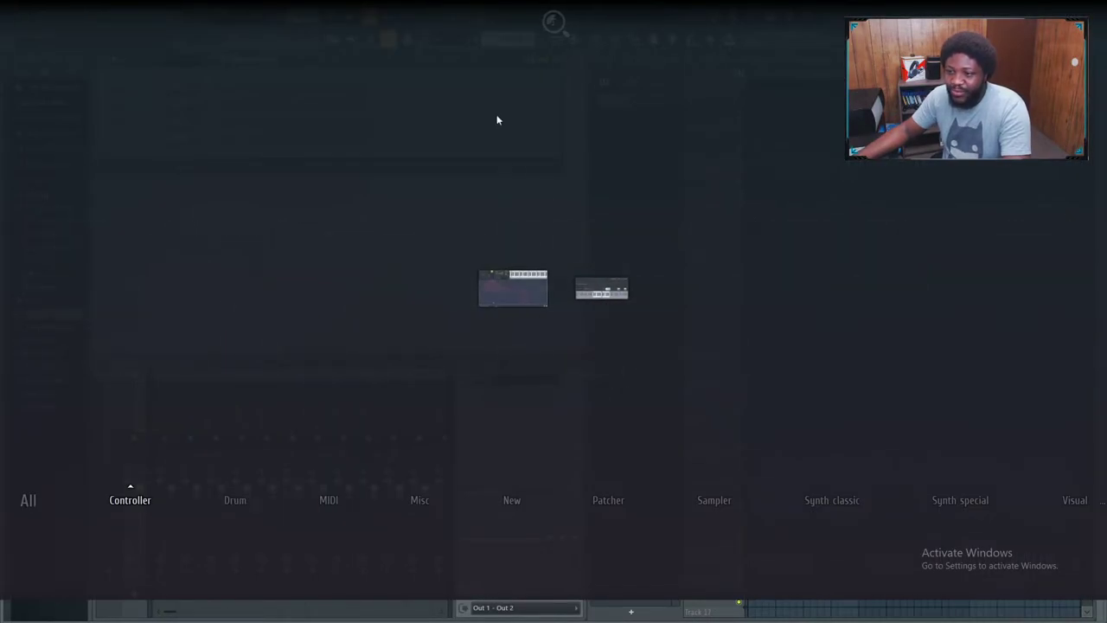
pyautogui.click(498, 120)
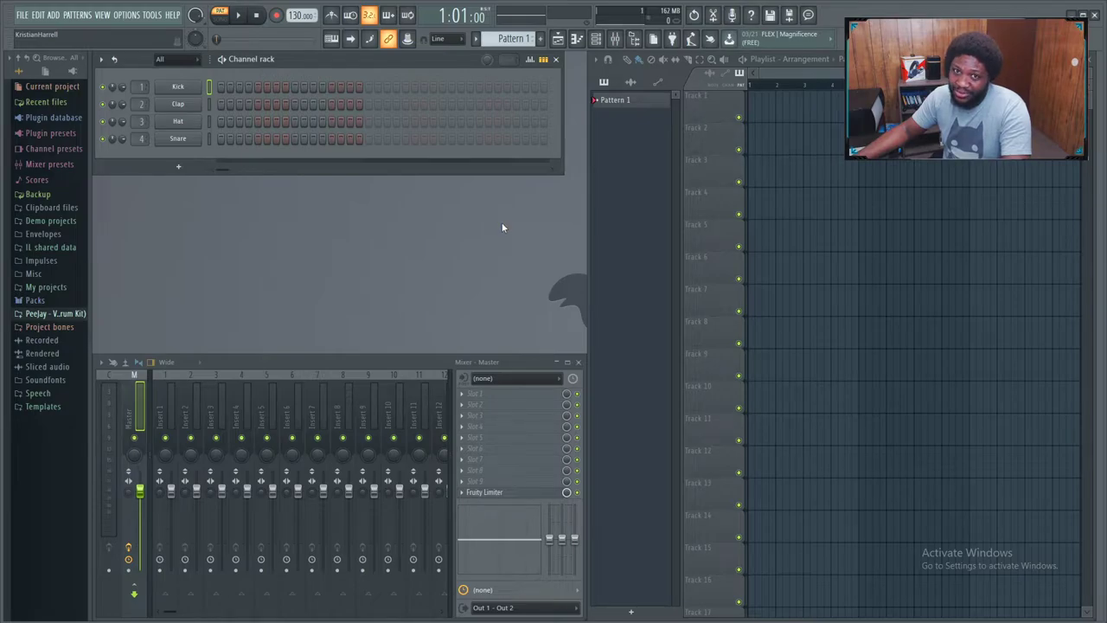
# - Add the Sytrus Acoustic steel instrument and draw short C5, E5 and A4 notes at the start of its piano roll
pyautogui.press('F8')
pyautogui.click(476, 258)
pyautogui.moveTo(596, 266); pyautogui.dragTo(596, 325)
pyautogui.click(594, 287)
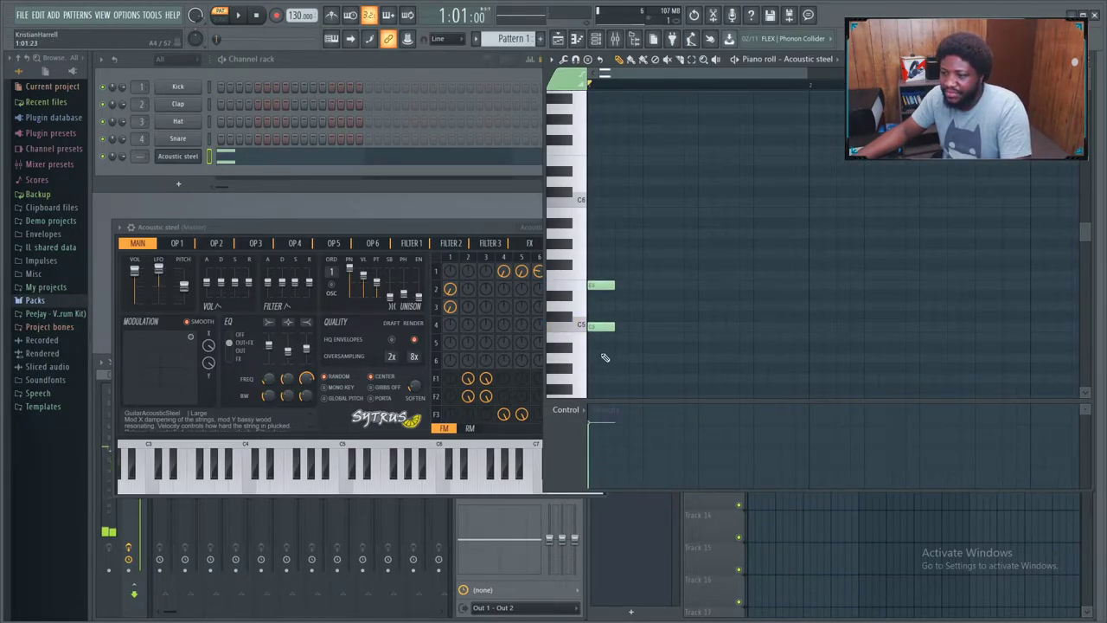
pyautogui.click(595, 357)
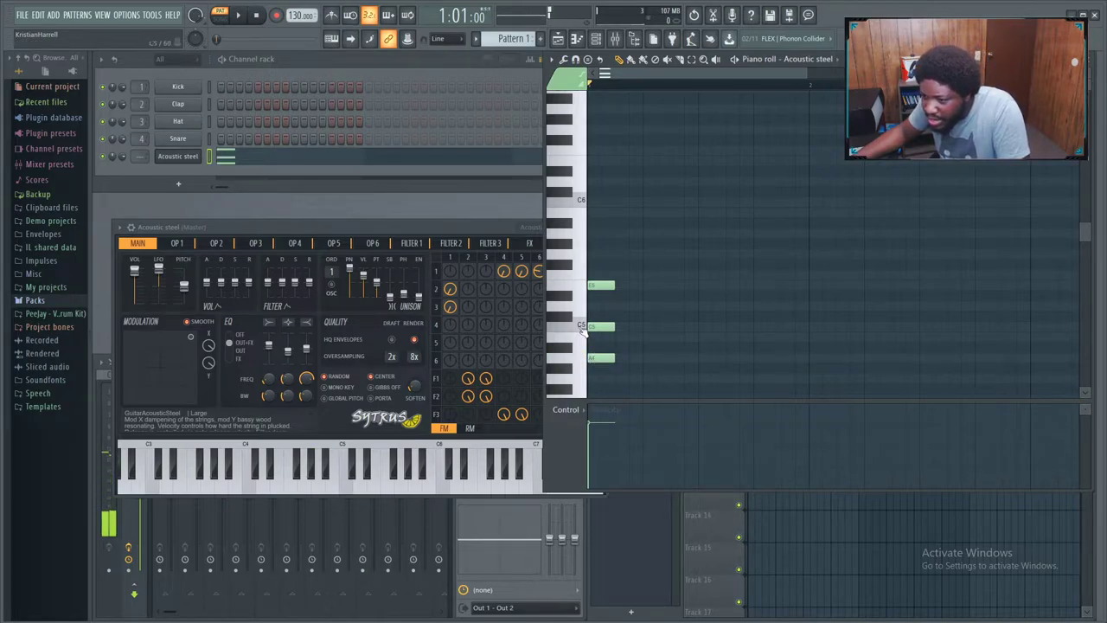
# - Audition the starting chord and lower its bottom note to G4
pyautogui.click(238, 16)
pyautogui.click(257, 15)
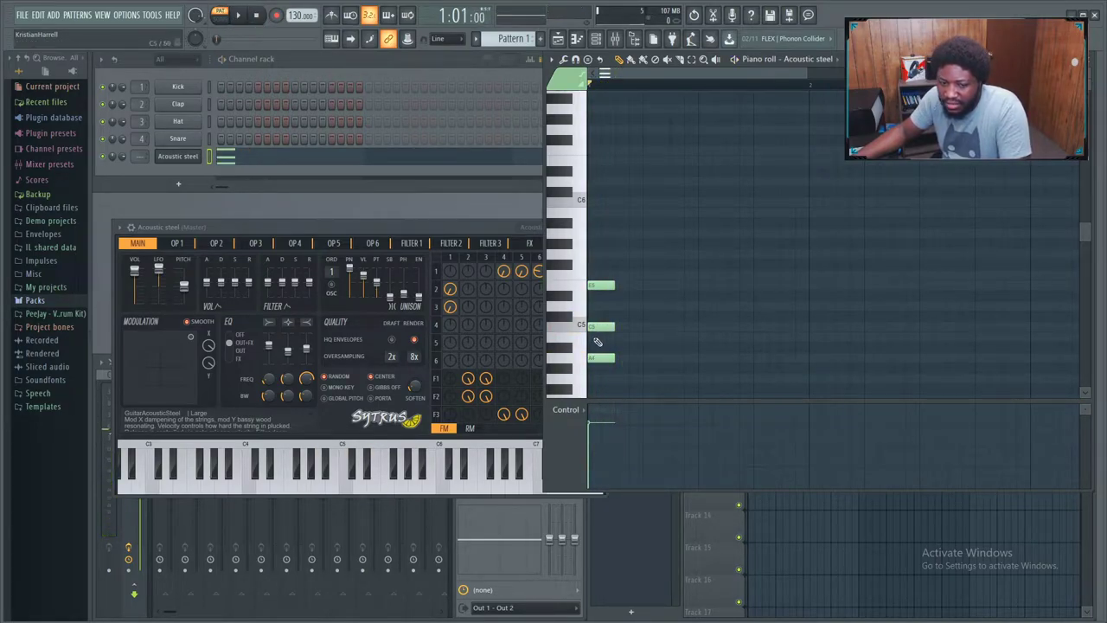
pyautogui.moveTo(598, 357); pyautogui.dragTo(598, 378)
pyautogui.press('space')
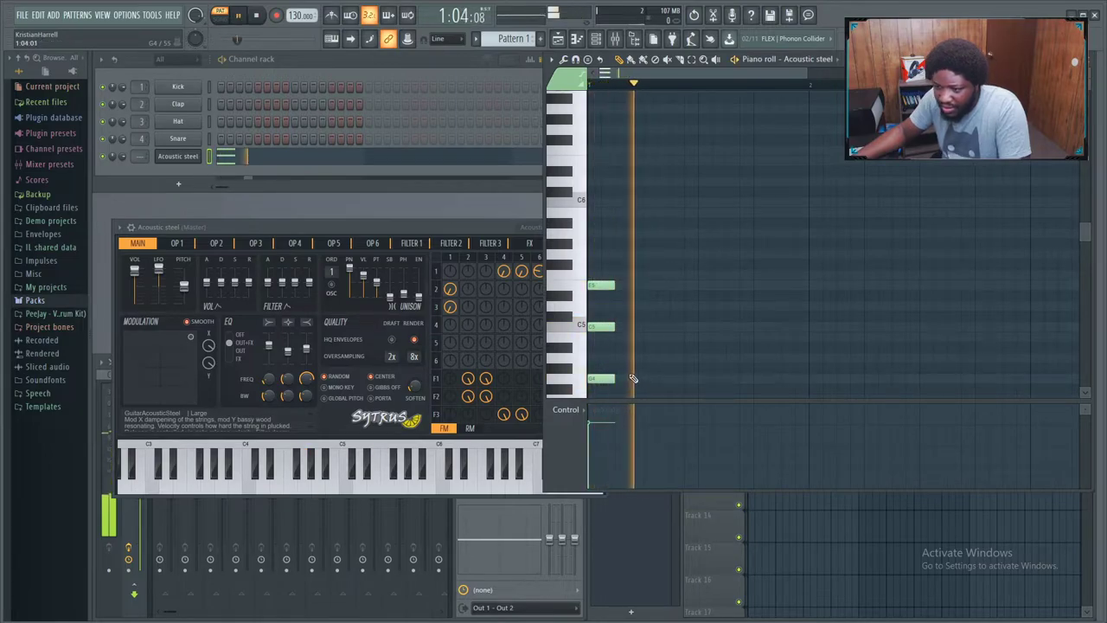
pyautogui.press('space')
pyautogui.press('space')
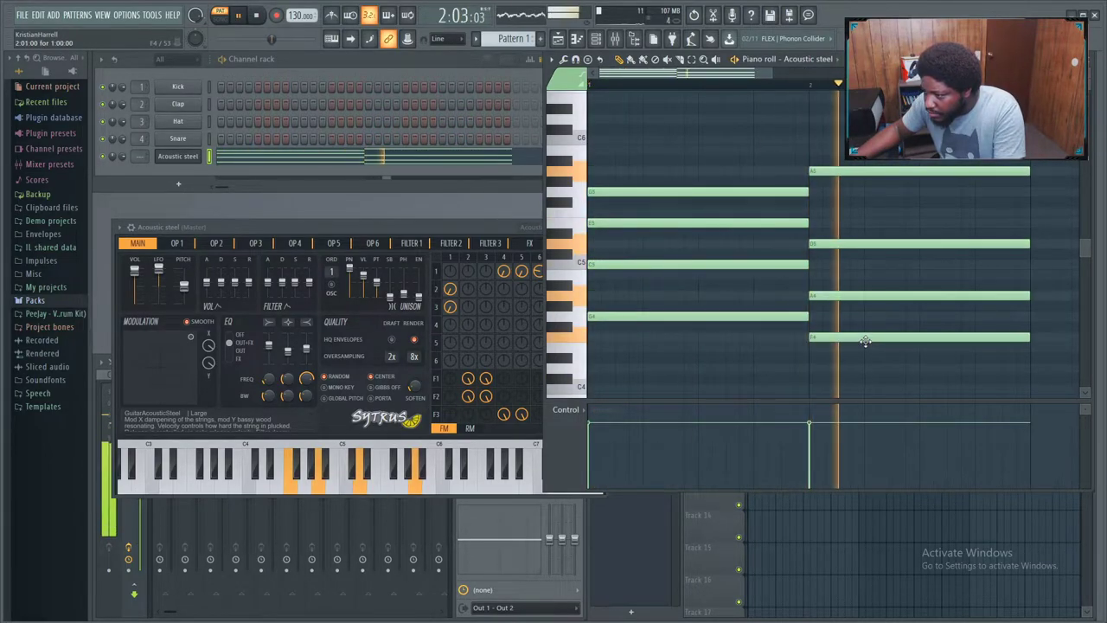
# - In the second chord, raise the D5 note to E5 and the A4 note to C5, auditioning the change
pyautogui.moveTo(706, 75); pyautogui.dragTo(731, 90)
pyautogui.press('space')
pyautogui.moveTo(770, 244); pyautogui.dragTo(769, 223)
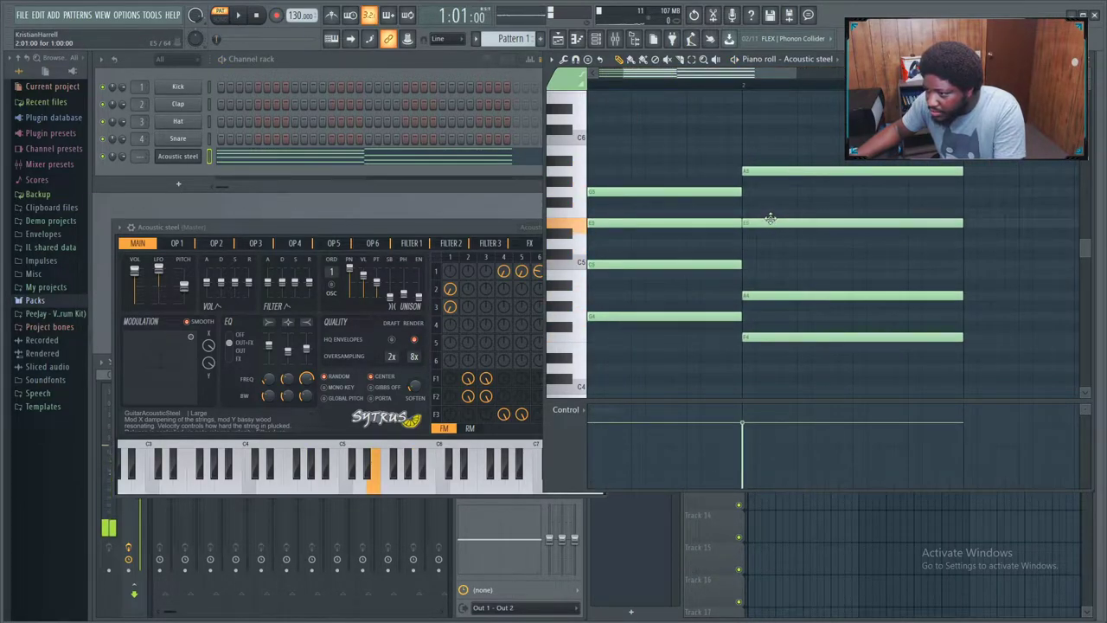
pyautogui.press('space')
pyautogui.moveTo(773, 292); pyautogui.dragTo(775, 257)
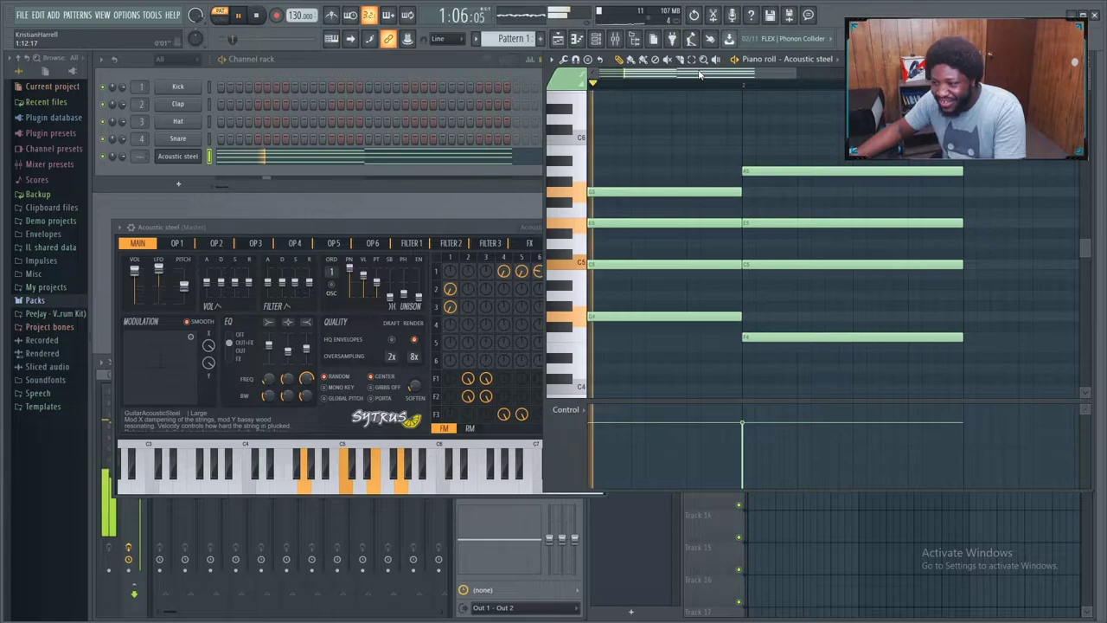
# - Duplicate the two chords into bars 3 and 4 and play the four-bar progression
pyautogui.moveTo(648, 362); pyautogui.dragTo(1034, 218)
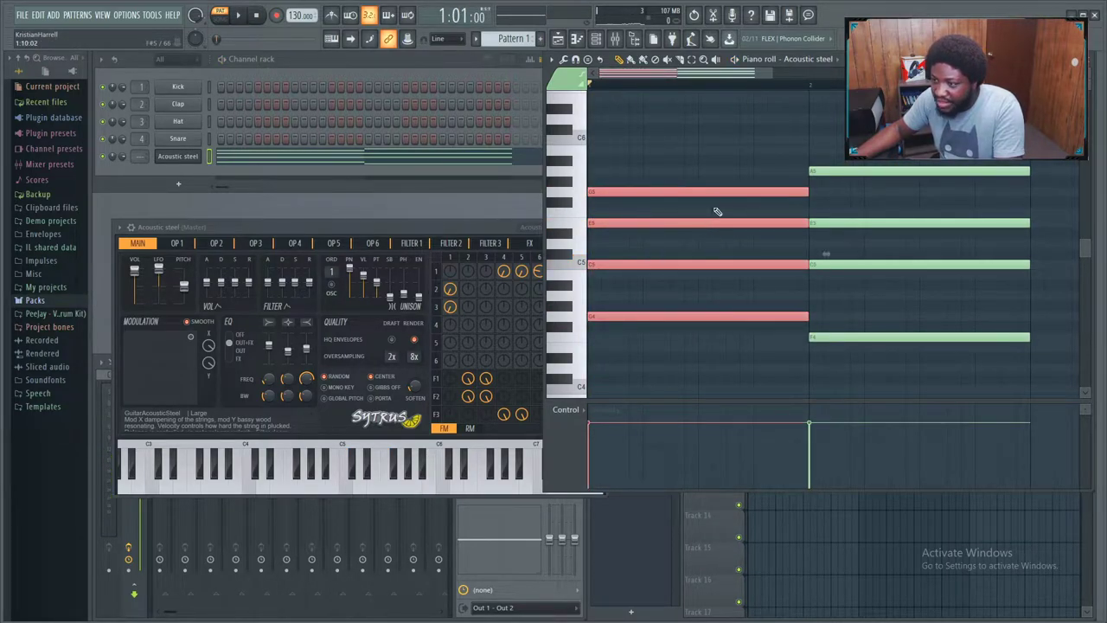
pyautogui.click(805, 148)
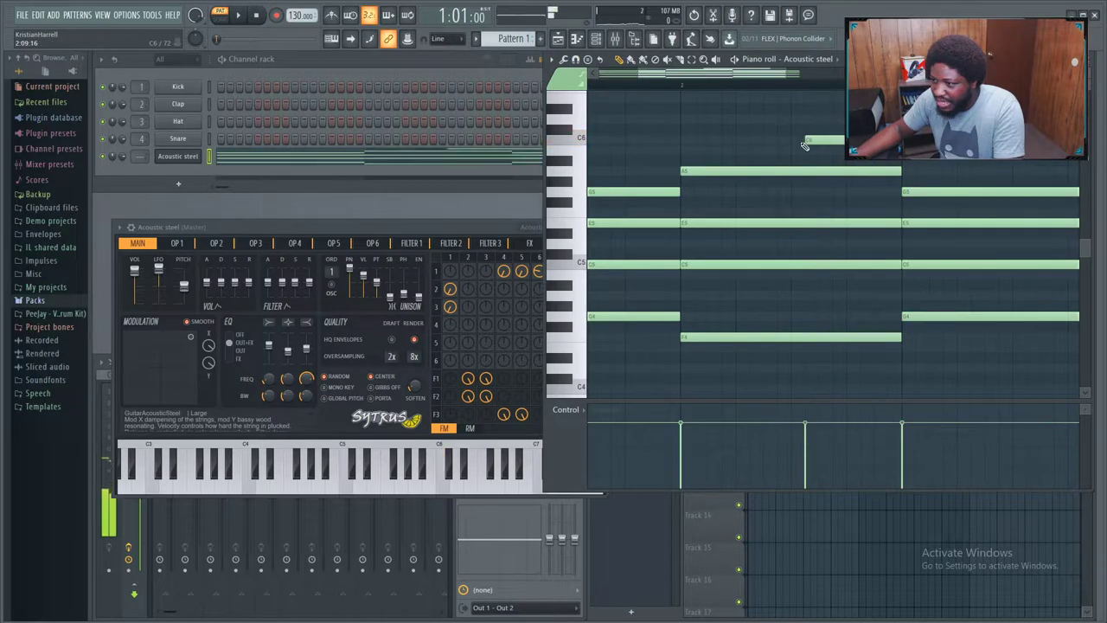
pyautogui.moveTo(807, 161); pyautogui.dragTo(811, 339)
pyautogui.moveTo(816, 223); pyautogui.dragTo(1006, 237)
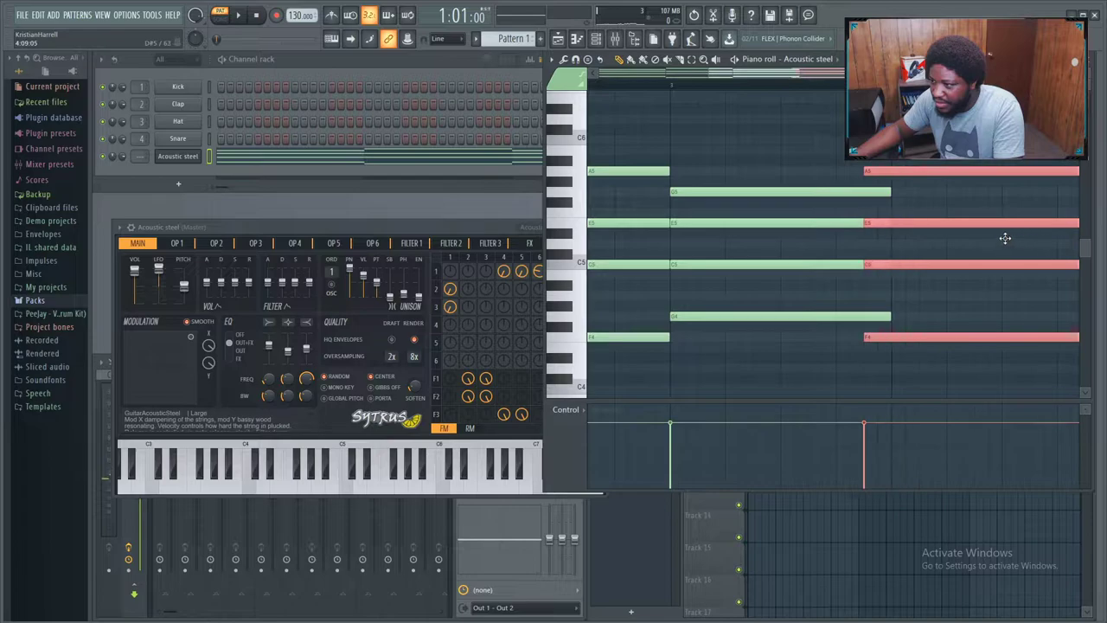
pyautogui.press('space')
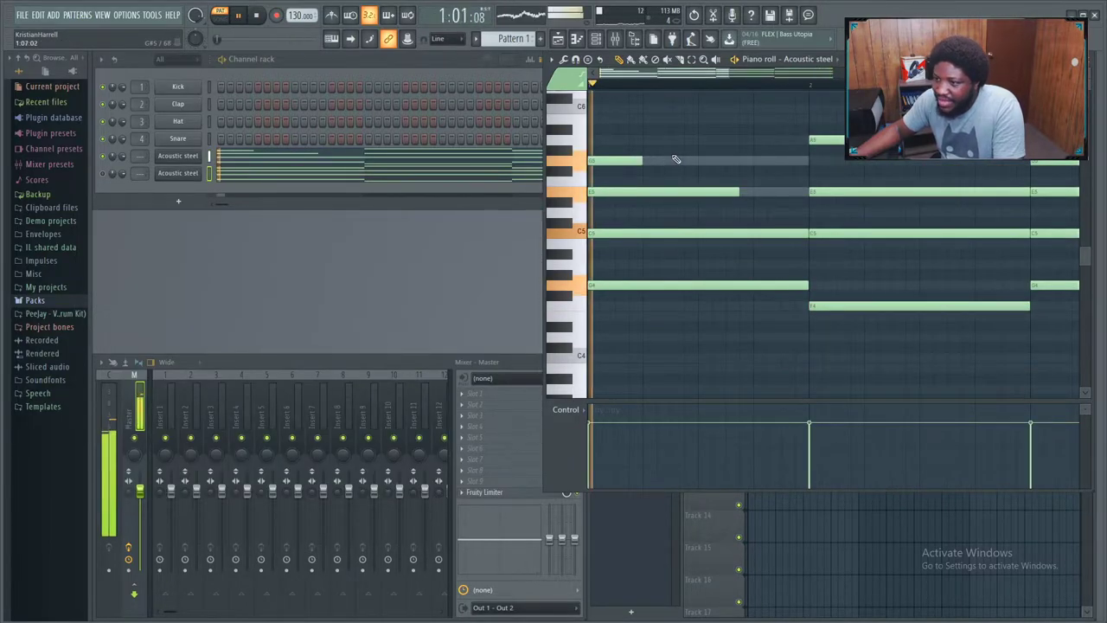
# - Lengthen the first chord's G5 and E5 notes to fill bar 1 and listen to the progression
pyautogui.moveTo(642, 160); pyautogui.dragTo(804, 177)
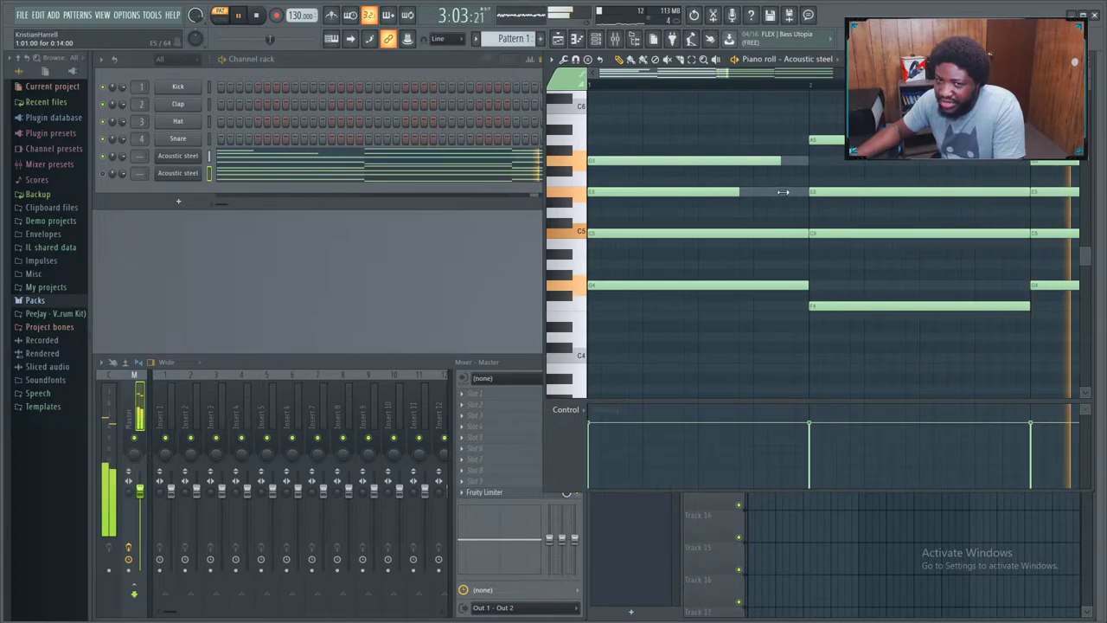
pyautogui.moveTo(738, 192); pyautogui.dragTo(798, 193)
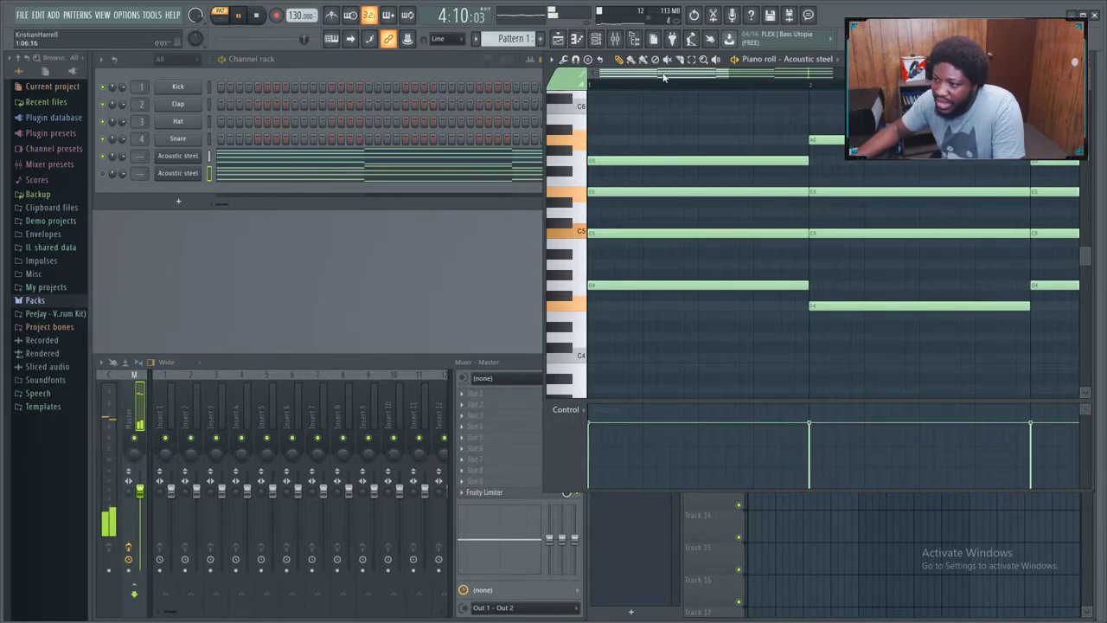
pyautogui.moveTo(667, 75)
pyautogui.mouseDown()
pyautogui.moveTo(692, 84)
pyautogui.moveTo(666, 86)
pyautogui.mouseUp()
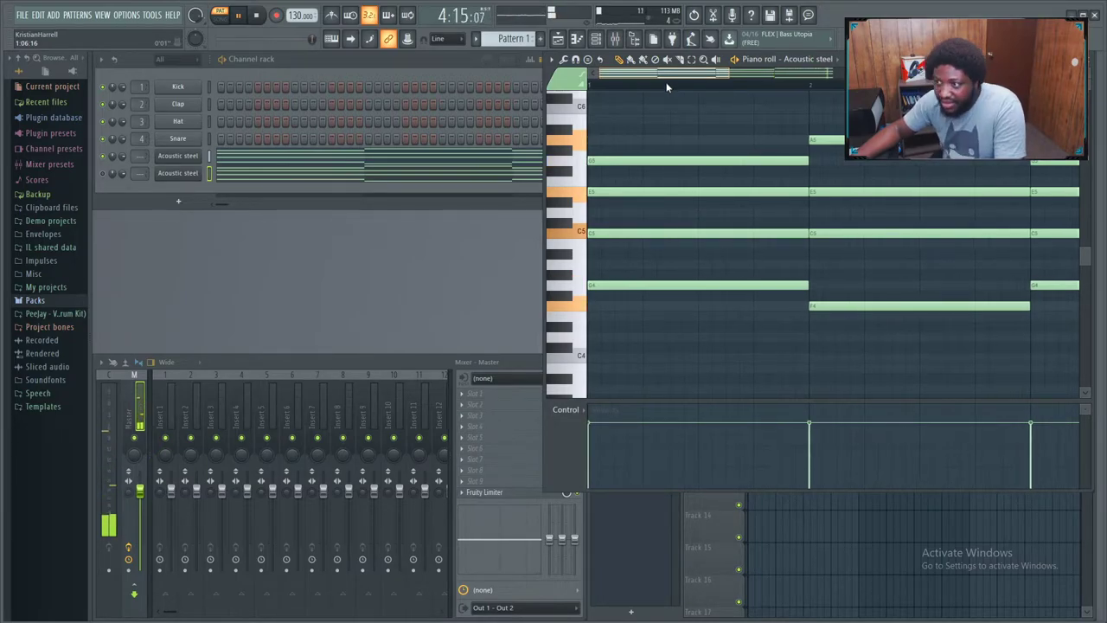
pyautogui.press('space')
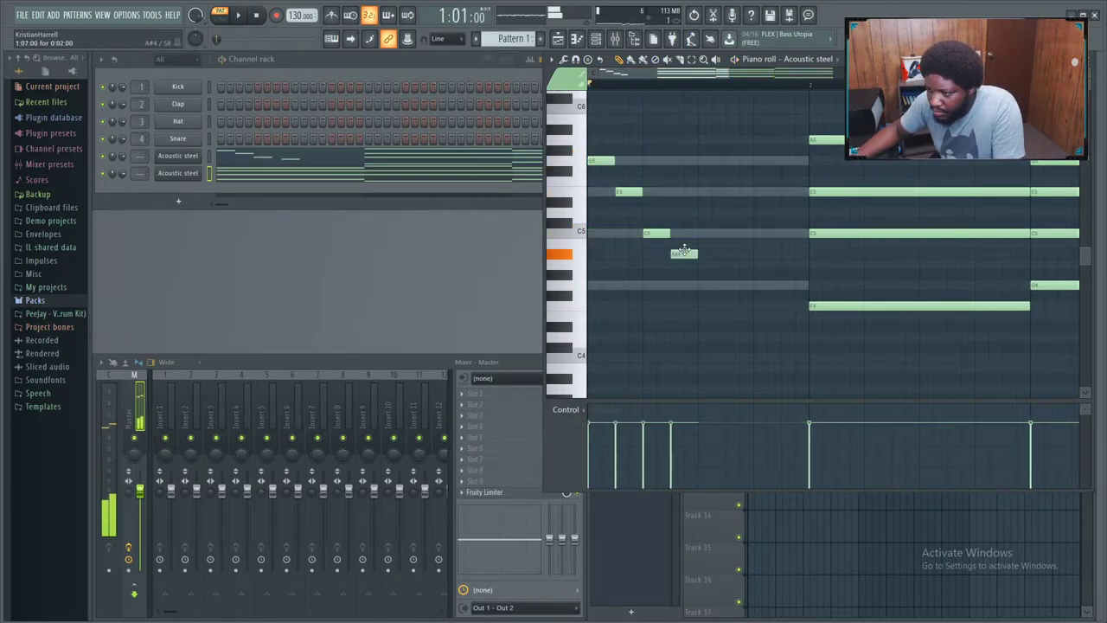
# - Raise the fourth note of the descending melody in bar 1 to B4 and audition it
pyautogui.moveTo(684, 253); pyautogui.dragTo(684, 243)
pyautogui.press('space')
pyautogui.press('space')
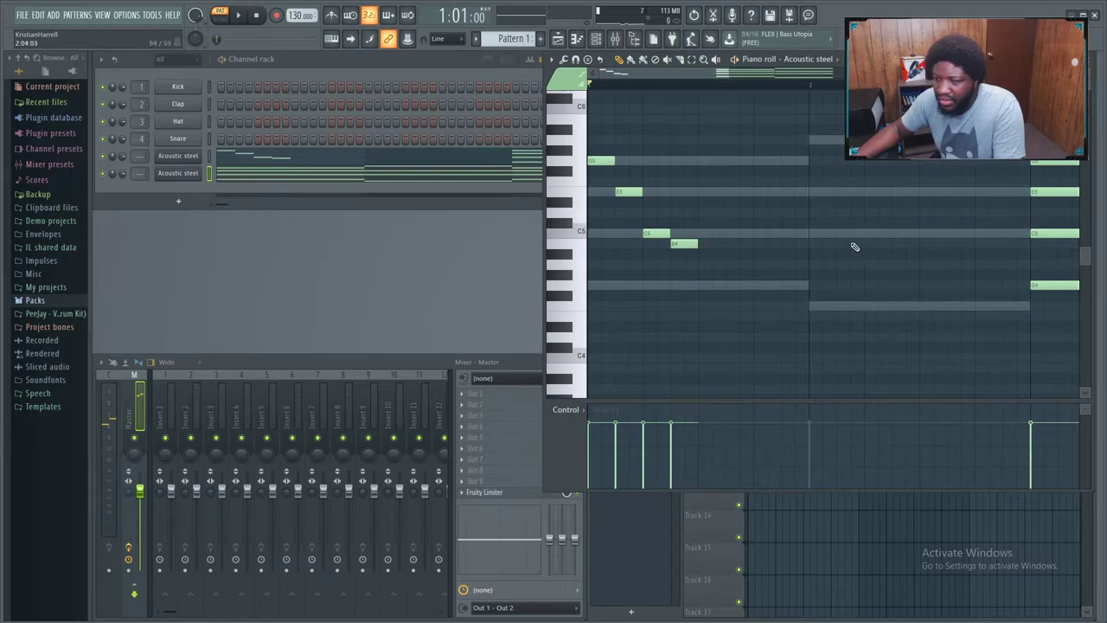
# - Play back the four-bar Acoustic steel melody over the chords and close its piano roll
pyautogui.scroll(-3, 822, 230)
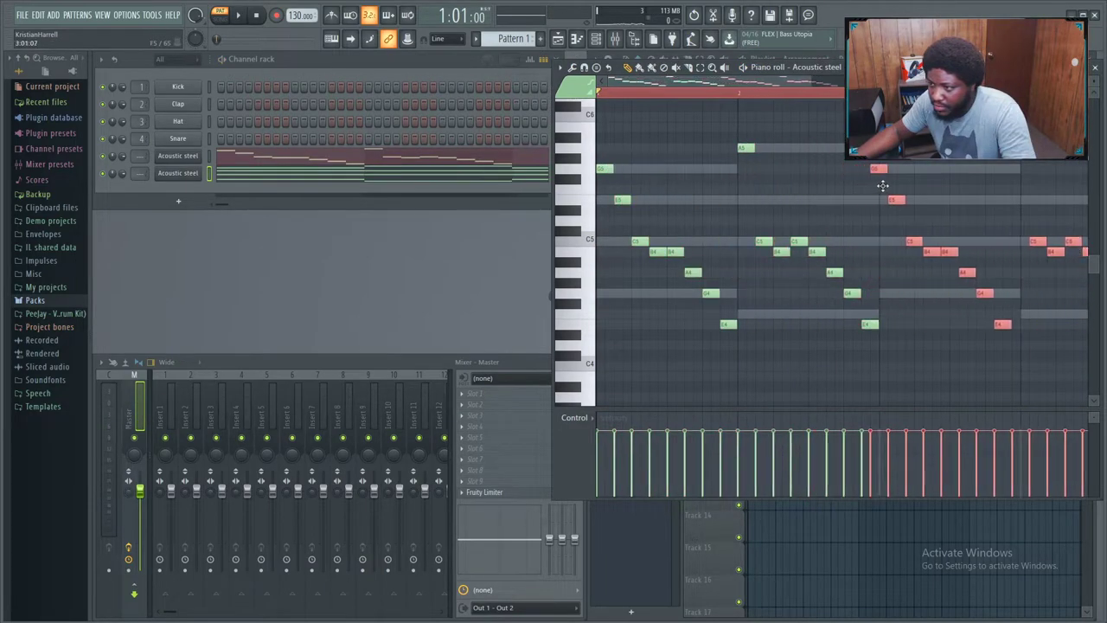
pyautogui.press('space')
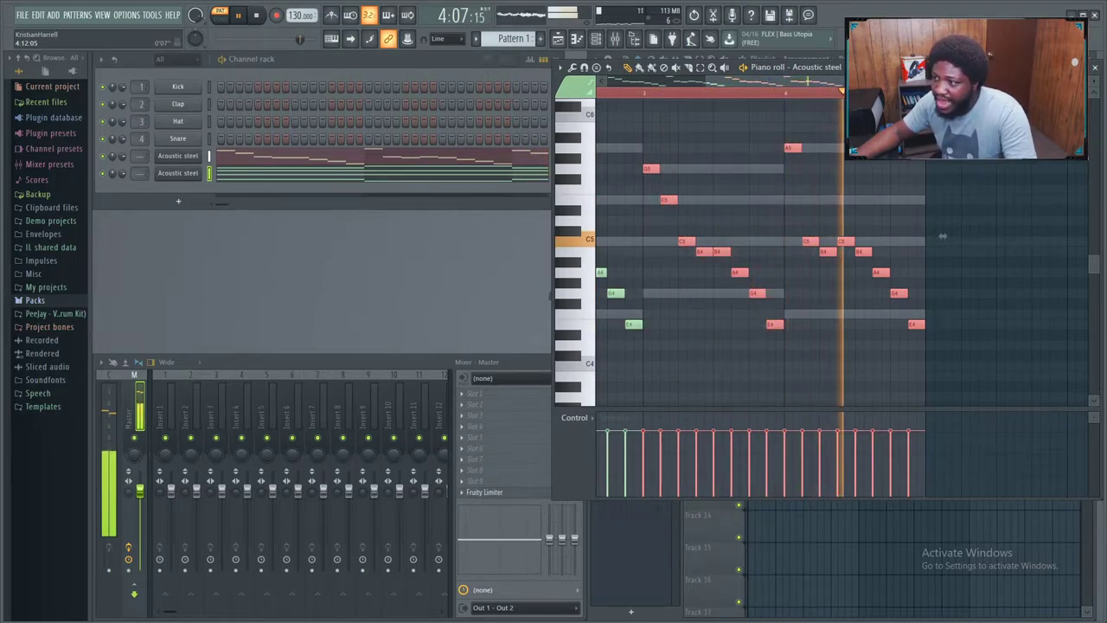
pyautogui.hotkey('ctrl', 'b')
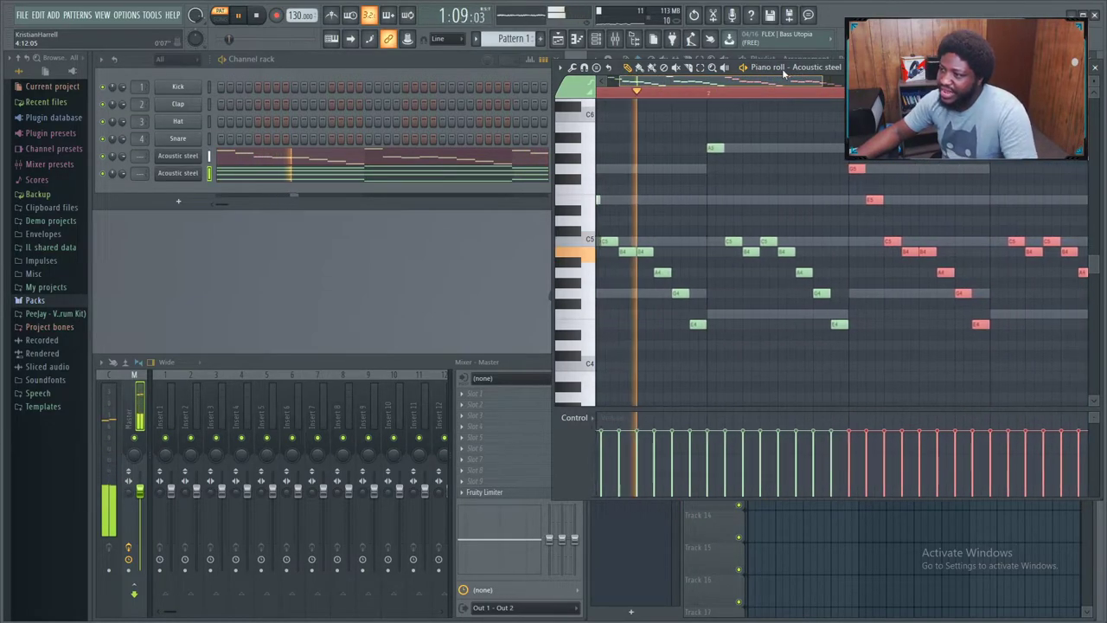
pyautogui.click(1095, 70)
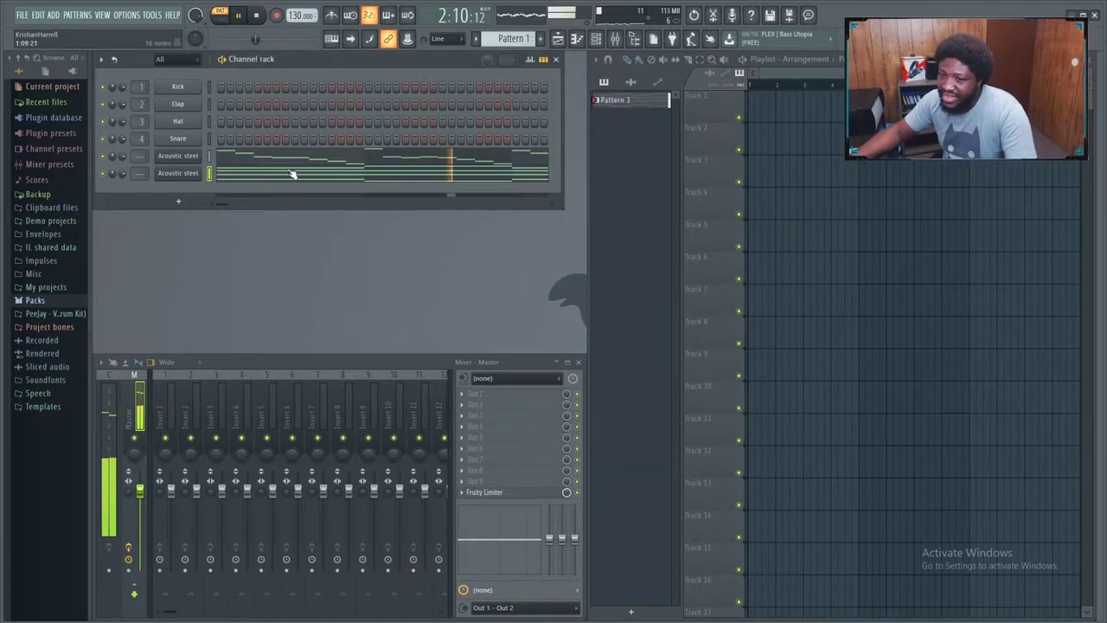
pyautogui.press('F8')
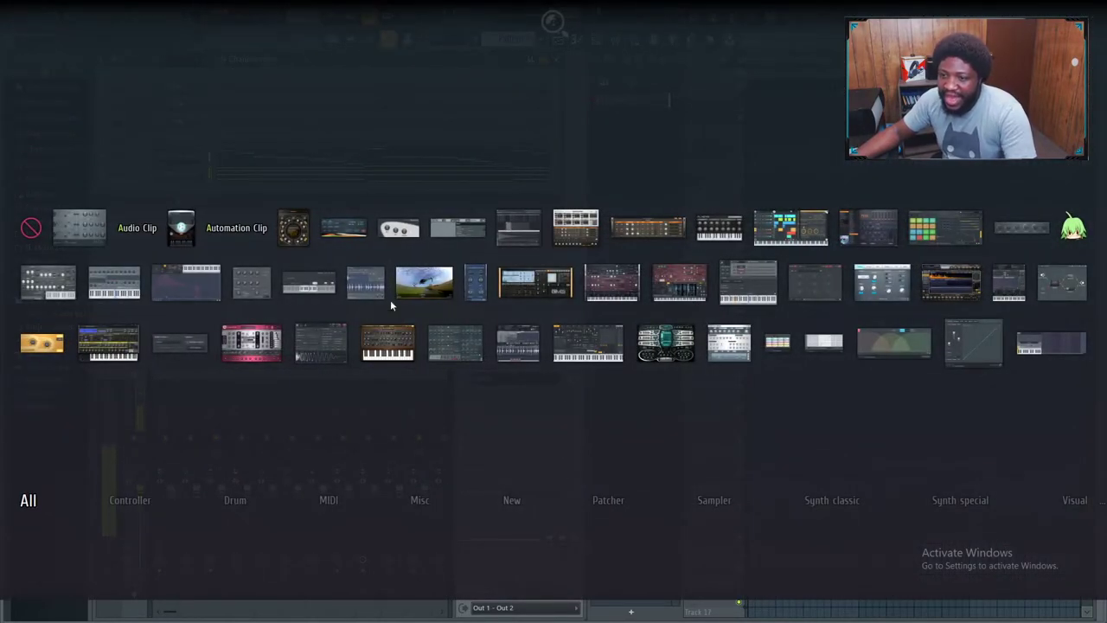
pyautogui.click(512, 153)
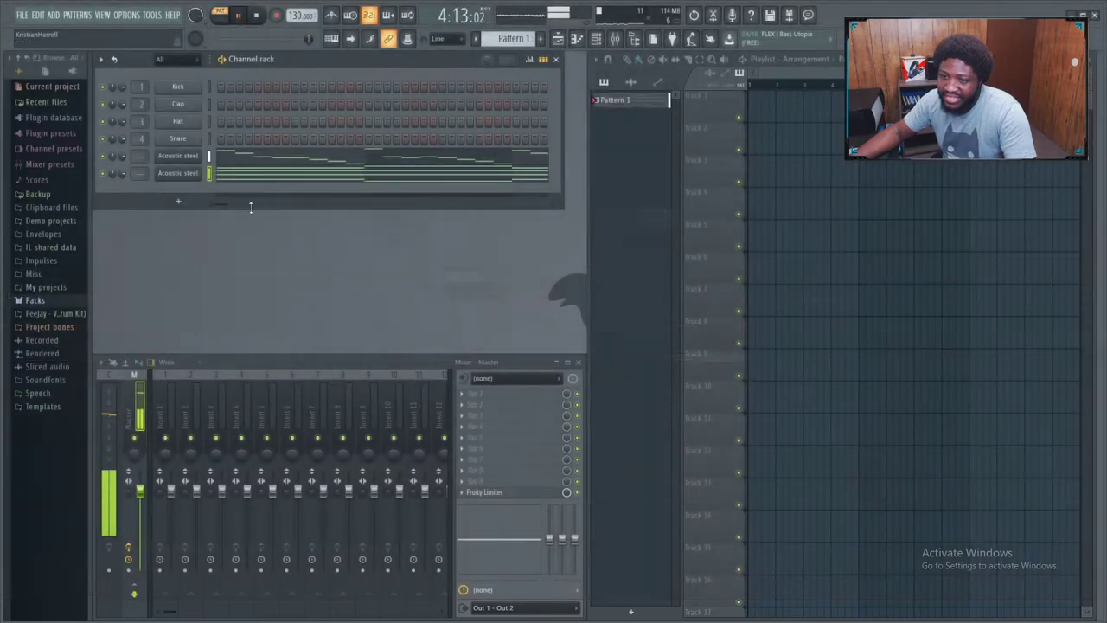
# - Add the PJ - Rack (Kick) sample from the PeeJay drum kit and move its second C5 hit to step 3 of bar 1
pyautogui.click(48, 300)
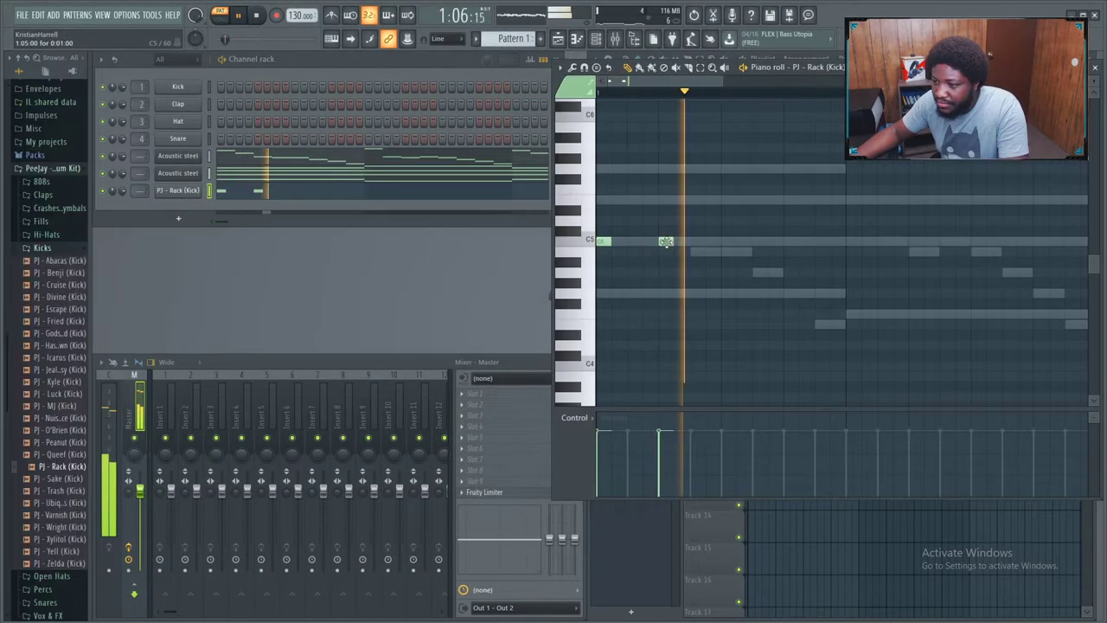
pyautogui.press('space')
pyautogui.press('space')
pyautogui.press('space')
pyautogui.moveTo(665, 243); pyautogui.dragTo(633, 243)
pyautogui.press('space')
# - Draw C5 kick hits on steps 5, 6 and 15 of bar 1 and another hit in bar 2
pyautogui.click(666, 243)
pyautogui.click(682, 243)
pyautogui.click(822, 243)
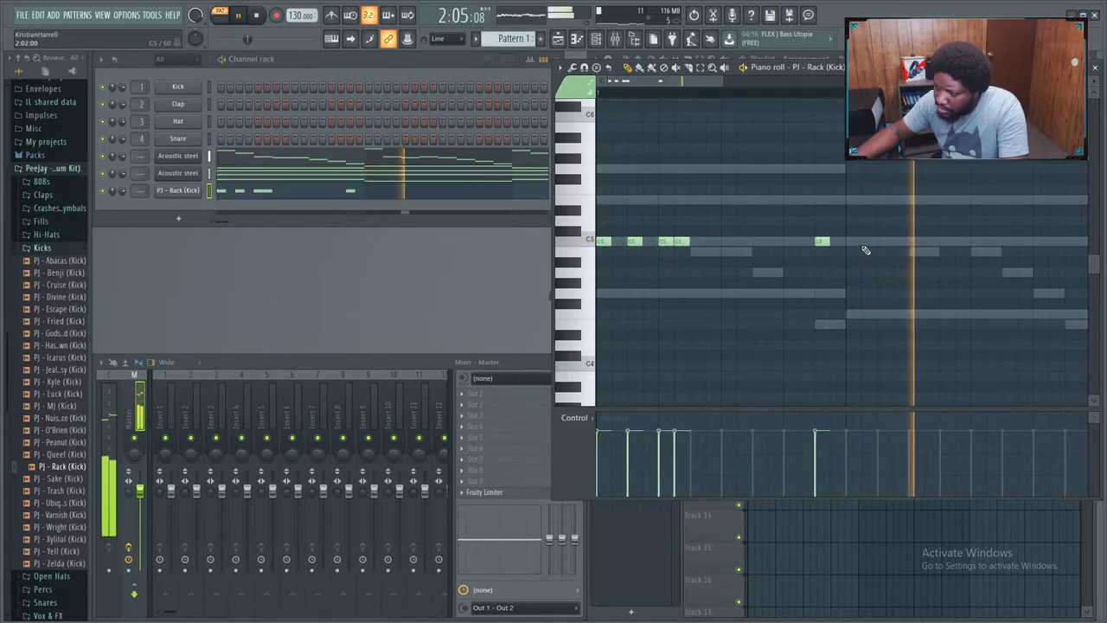
pyautogui.click(867, 245)
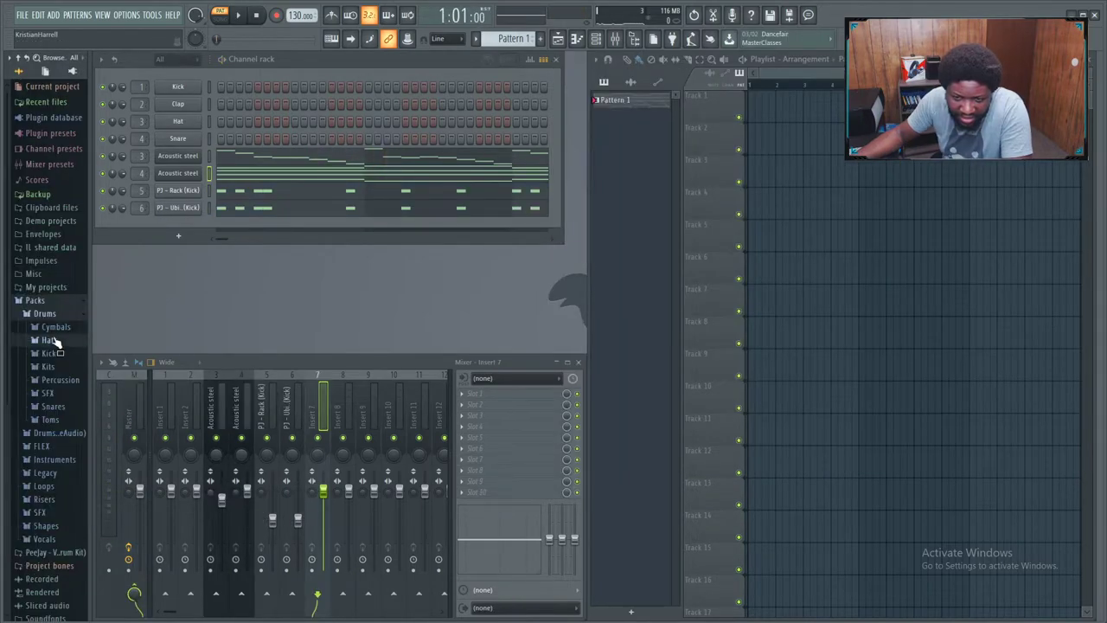
pyautogui.click(53, 339)
pyautogui.click(60, 310)
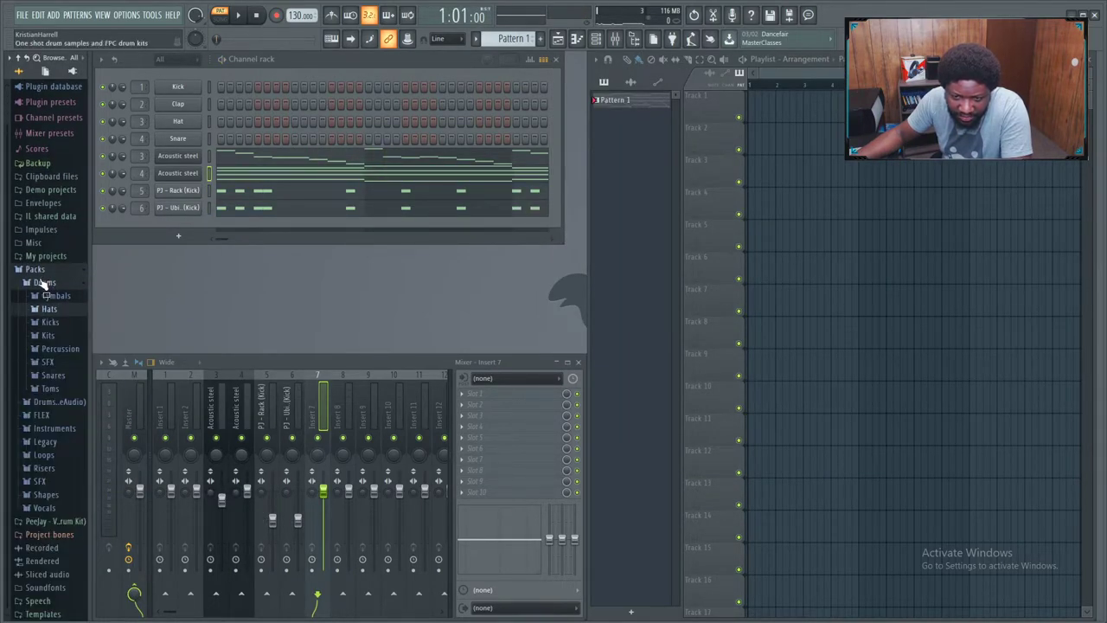
pyautogui.click(41, 284)
pyautogui.click(39, 300)
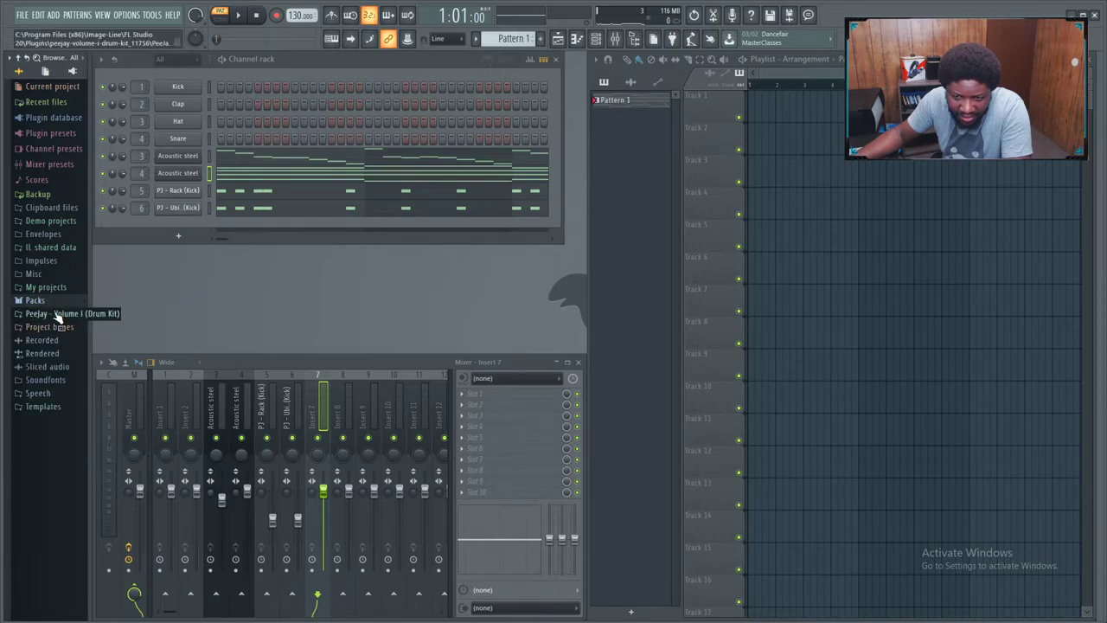
# - Add the PJ - Blasé (HH) hi-hat sample from the PeeJay drum kit as a channel and open its piano roll
pyautogui.click(54, 313)
pyautogui.click(47, 379)
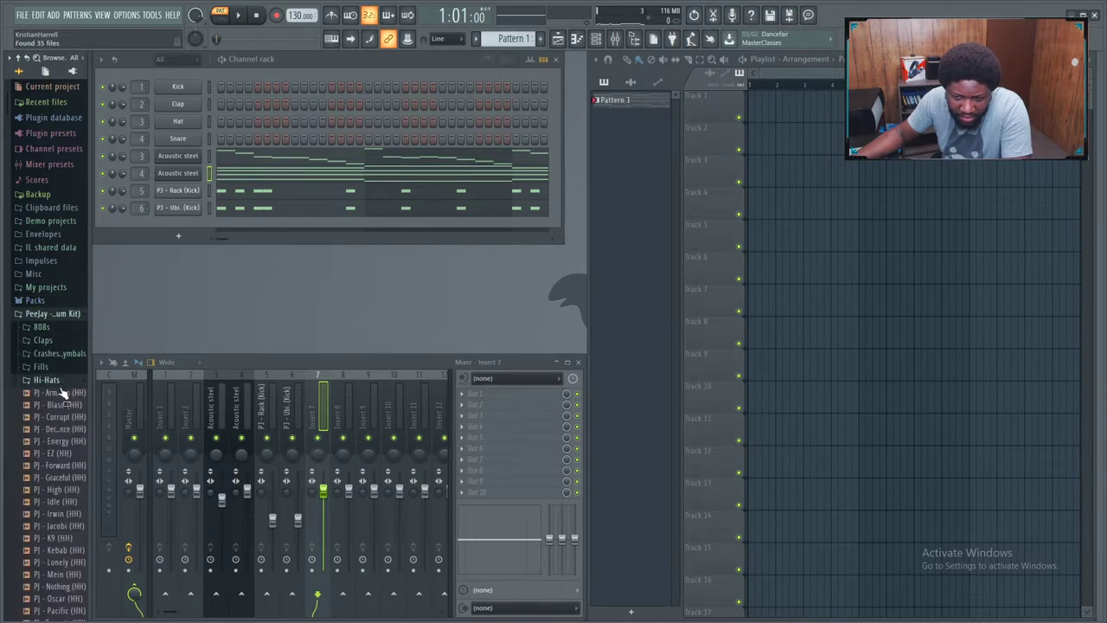
pyautogui.moveTo(60, 404); pyautogui.dragTo(194, 227)
pyautogui.click(221, 229)
pyautogui.click(187, 229)
pyautogui.rightClick(186, 230)
pyautogui.click(221, 227)
pyautogui.click(484, 279)
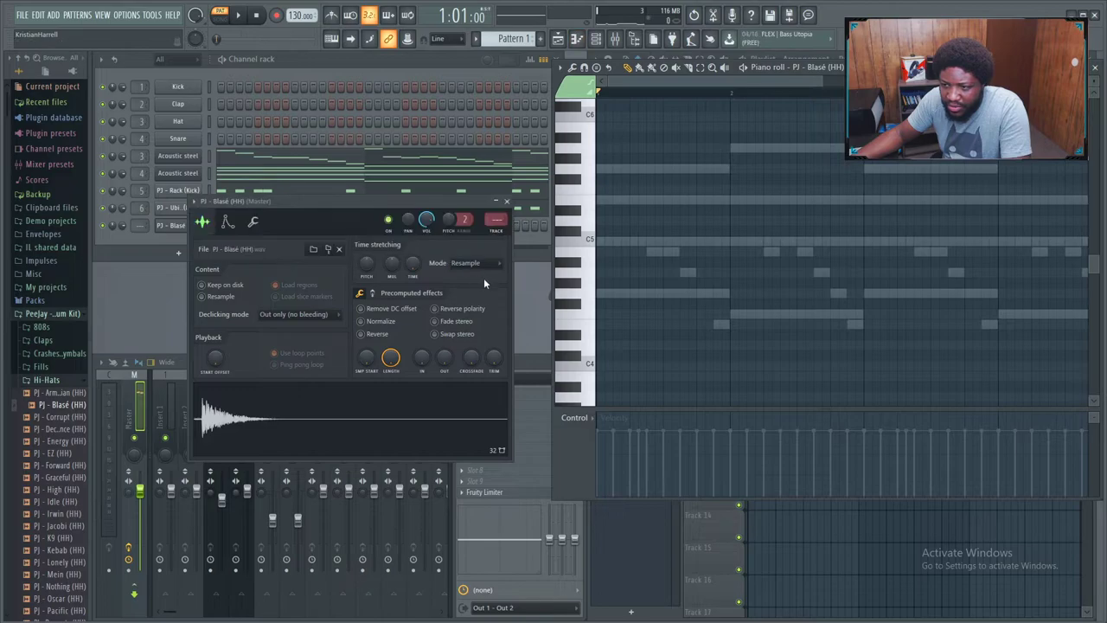
pyautogui.click(506, 202)
# - Draw C5 hi-hat hits on steps 1 and 3 of bar 1
pyautogui.click(600, 241)
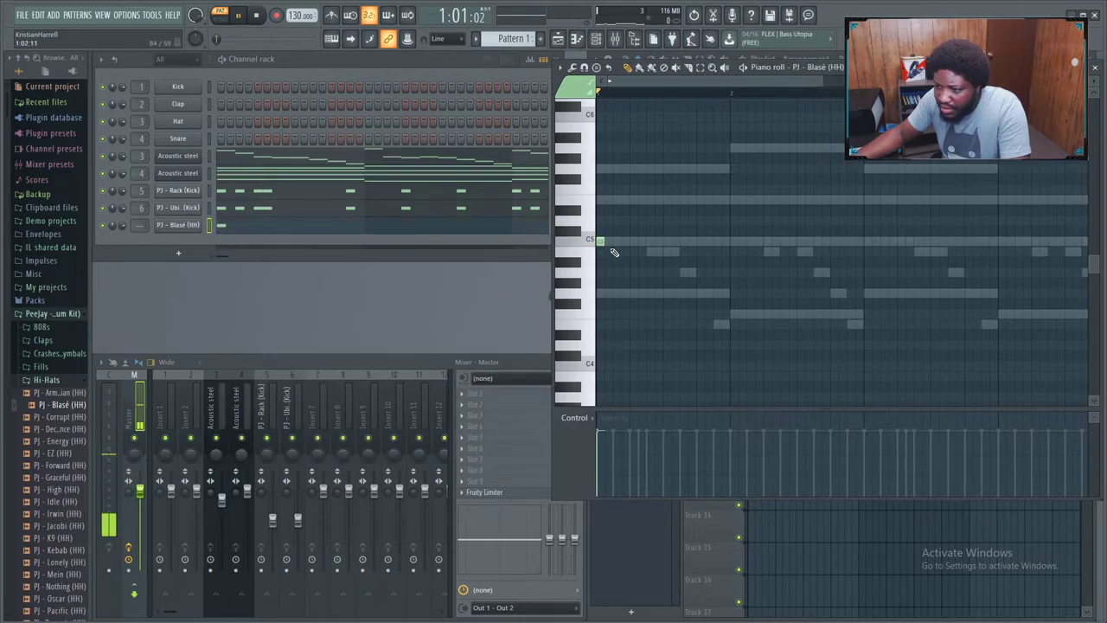
pyautogui.click(616, 241)
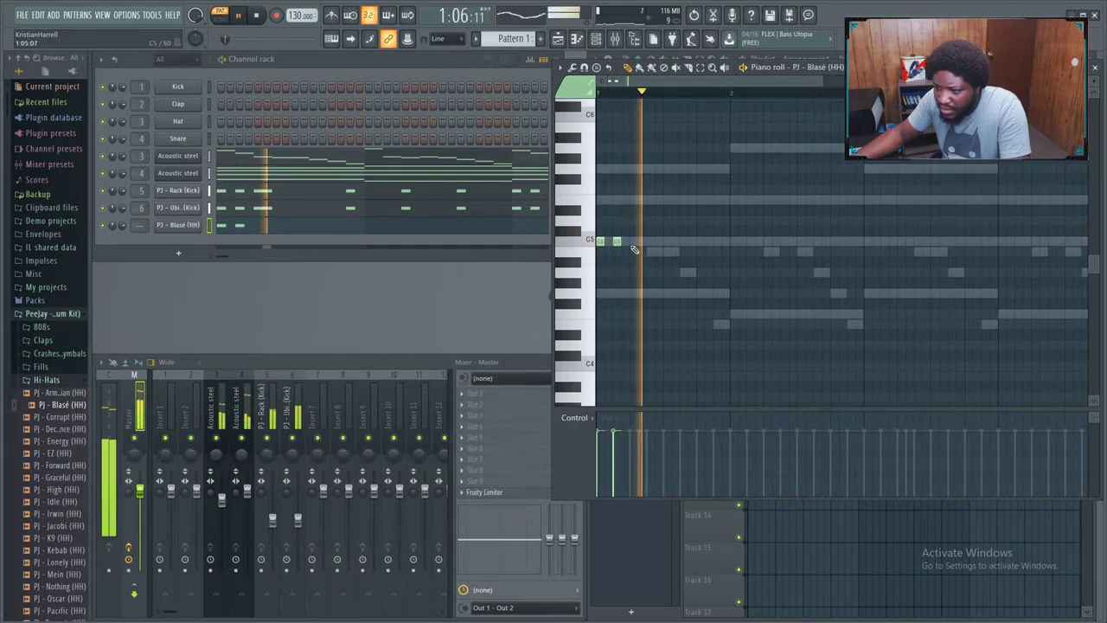
pyautogui.press('space')
pyautogui.moveTo(614, 242); pyautogui.dragTo(605, 242)
pyautogui.scroll(2, 628, 250)
pyautogui.scroll(-2, 624, 273)
pyautogui.keyDown('ctrl'); pyautogui.scroll(5, 623, 279); pyautogui.keyUp('ctrl')
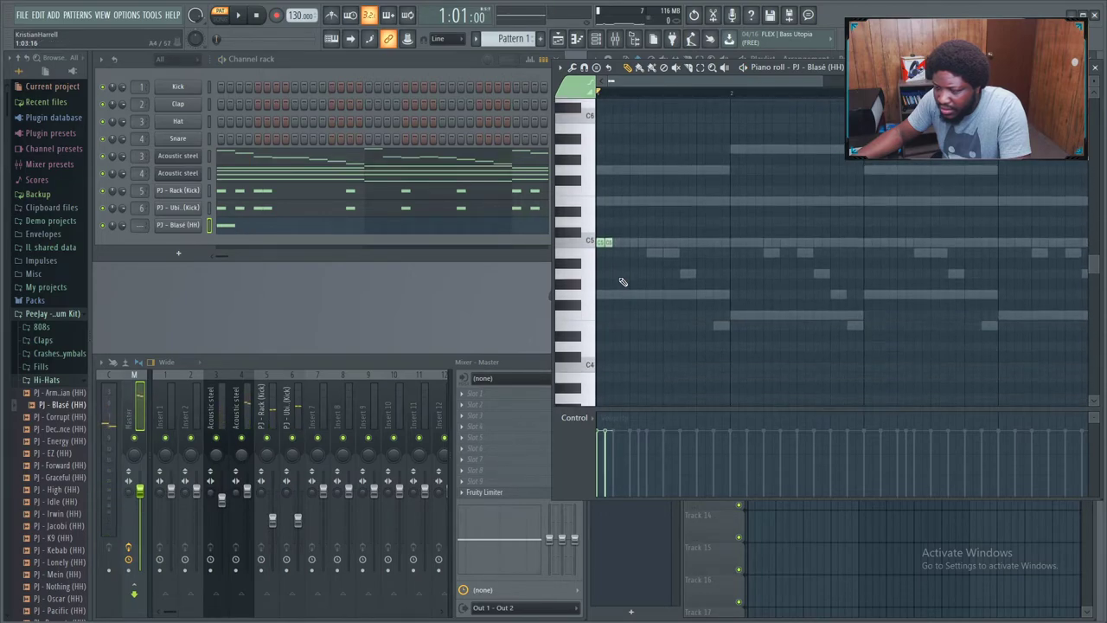
pyautogui.scroll(-2, 664, 111)
pyautogui.press('space')
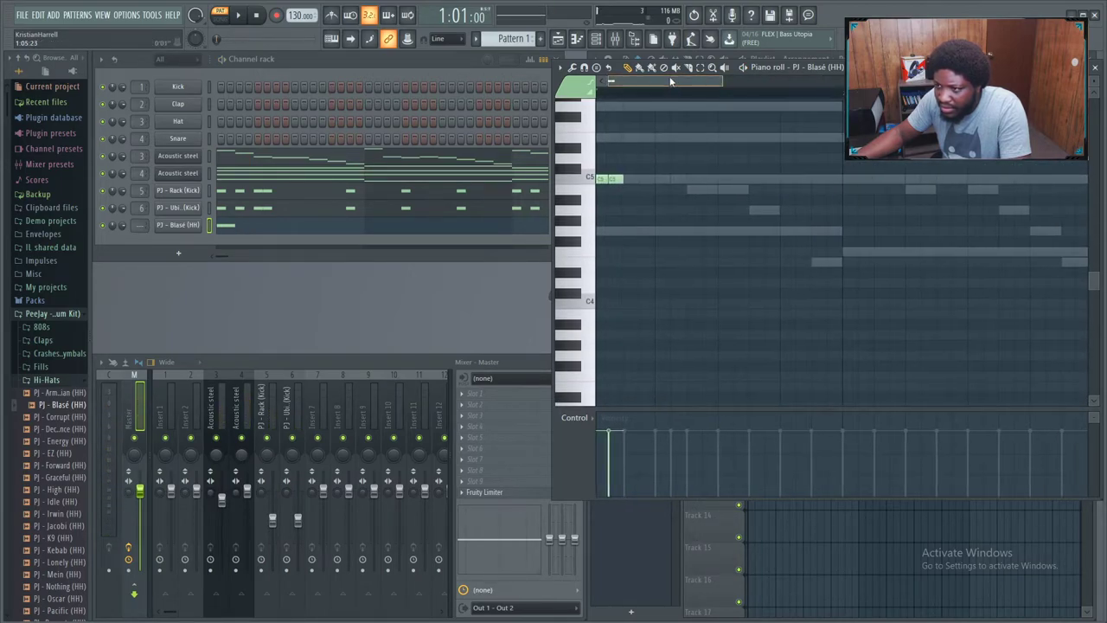
pyautogui.rightClick(616, 179)
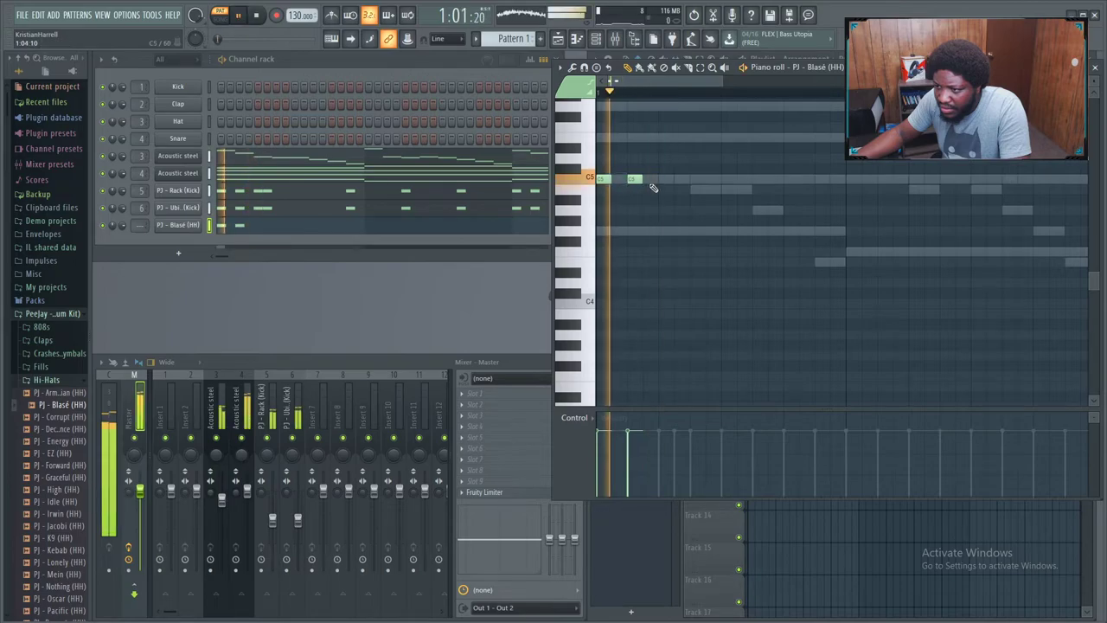
# - Repeat the C5 hi-hat hit every two steps through bar 4, play the pattern and close the piano roll
pyautogui.press('space')
pyautogui.moveTo(696, 186); pyautogui.dragTo(1078, 197)
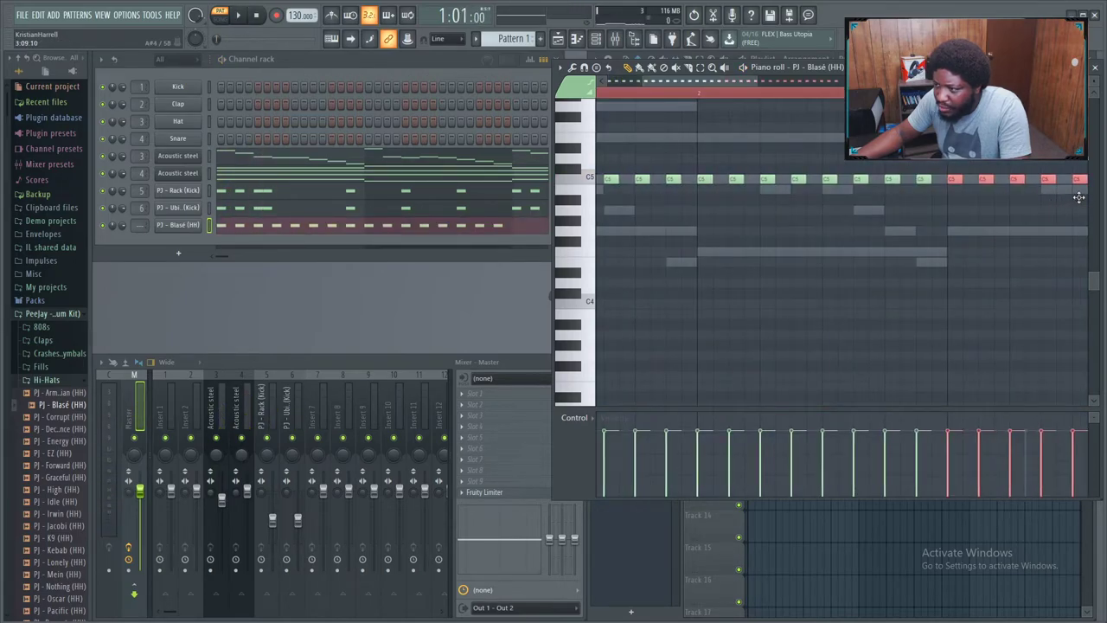
pyautogui.press('space')
pyautogui.press('F7')
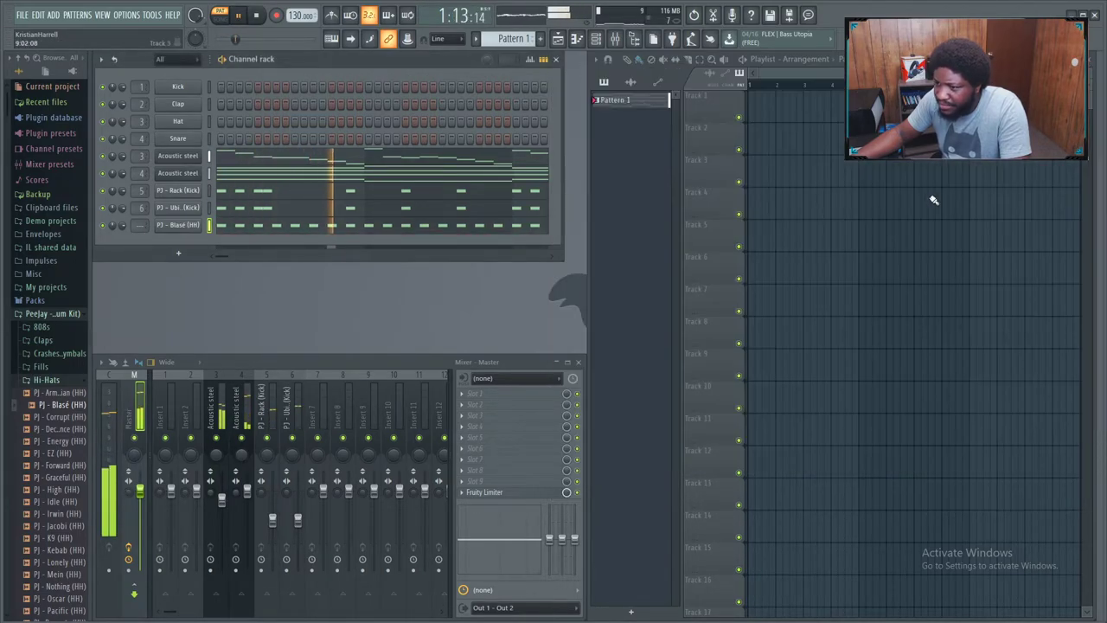
# - Add the 808 Snare sample from the Drums > Snares folder in Packs as a channel and open its piano roll
pyautogui.click(45, 380)
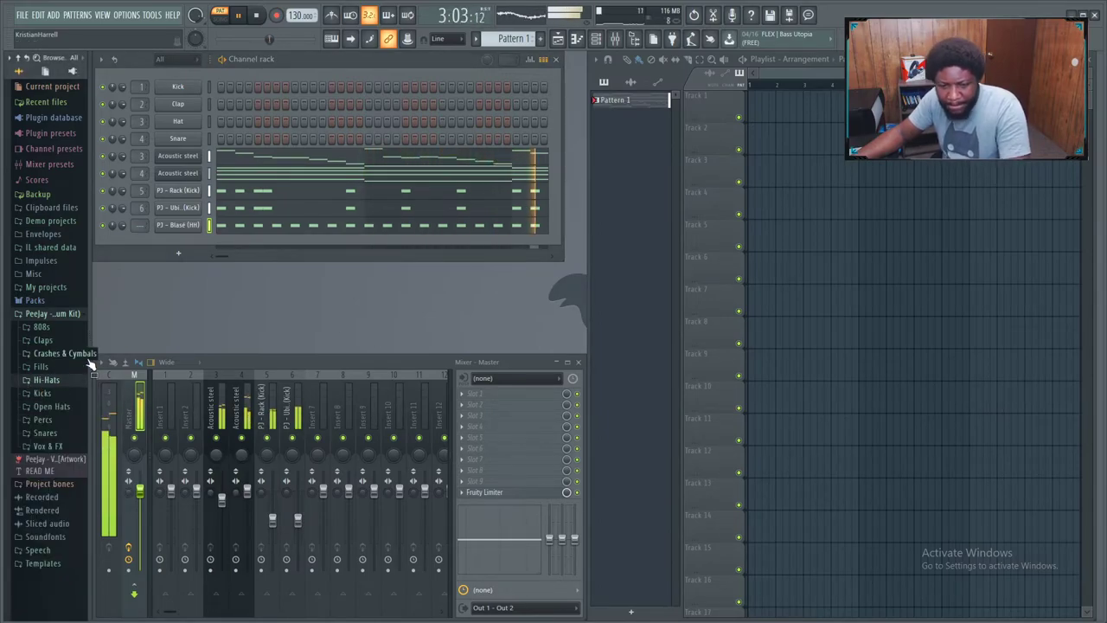
pyautogui.click(41, 315)
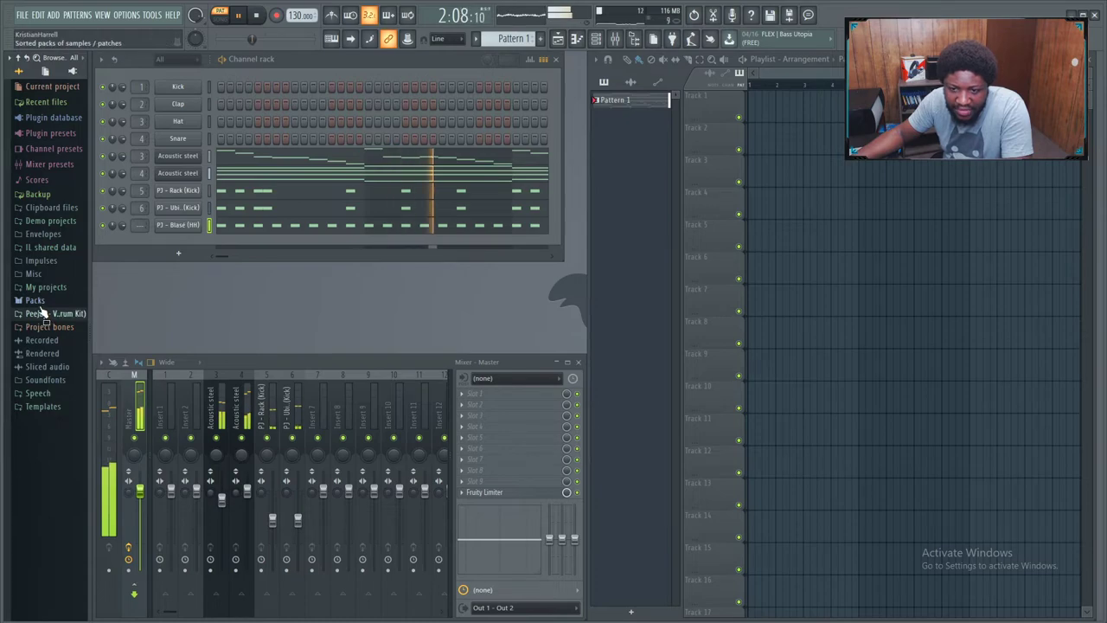
pyautogui.click(38, 302)
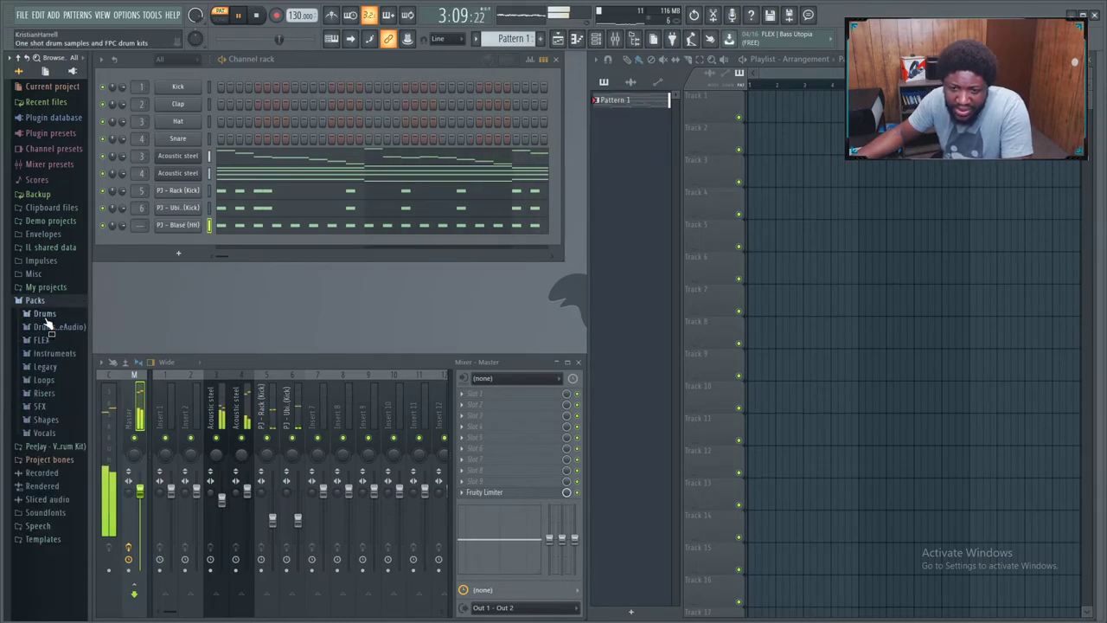
pyautogui.click(45, 315)
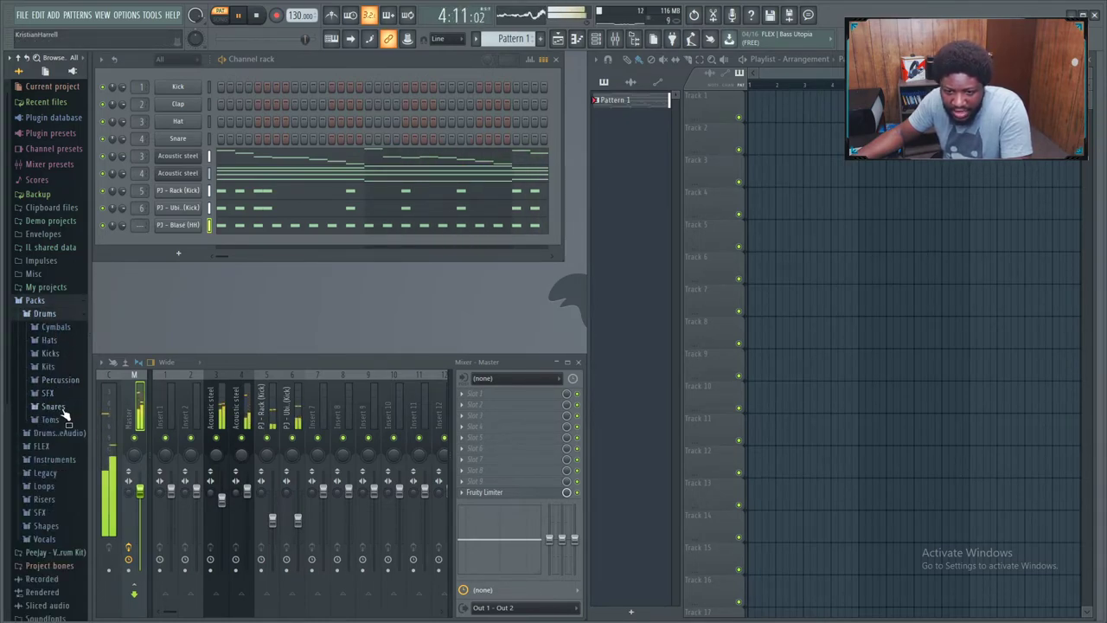
pyautogui.click(62, 408)
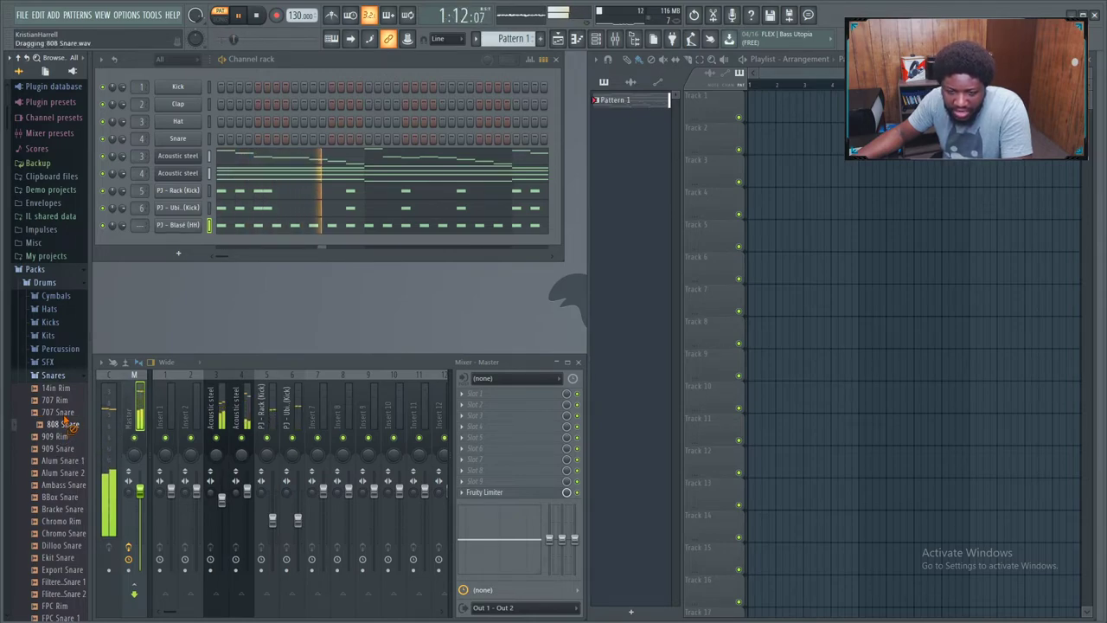
pyautogui.moveTo(59, 433); pyautogui.dragTo(177, 247)
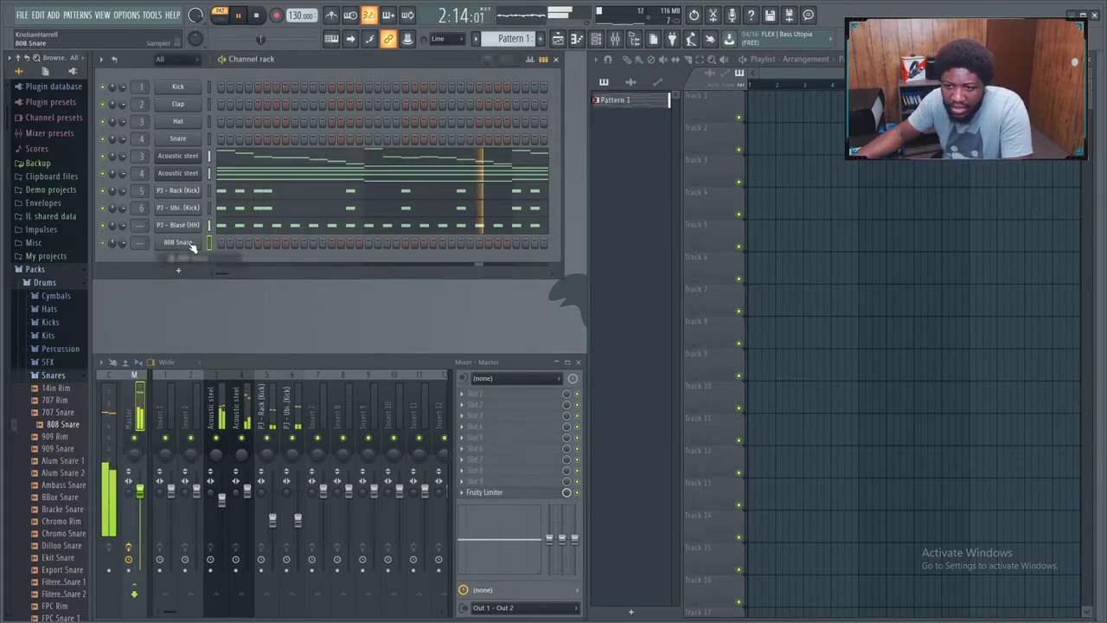
pyautogui.click(249, 243)
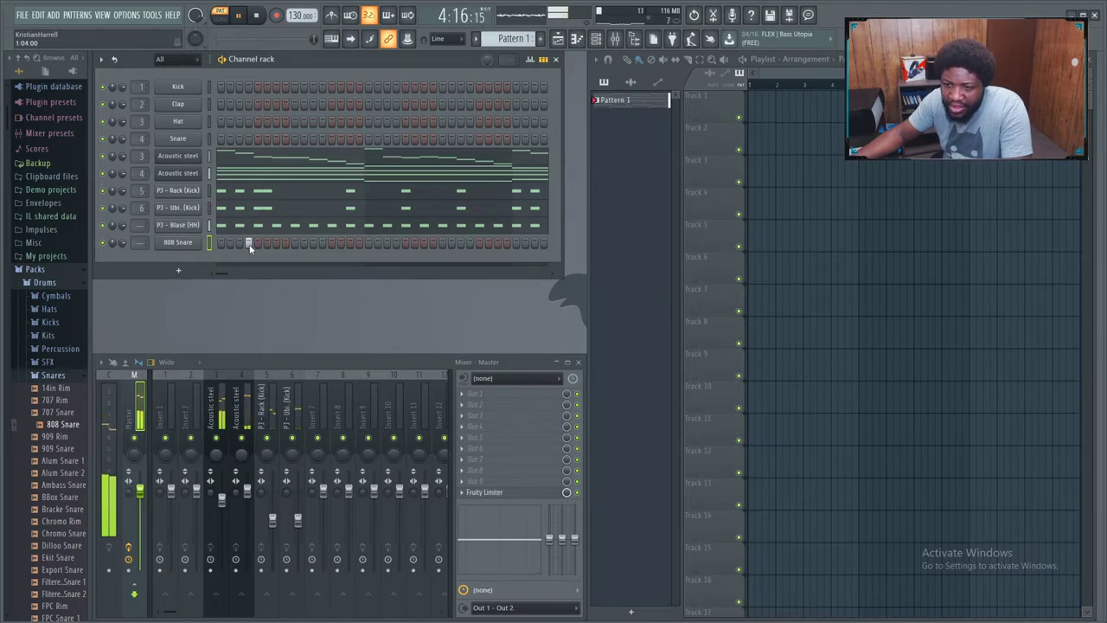
pyautogui.rightClick(198, 250)
pyautogui.click(227, 243)
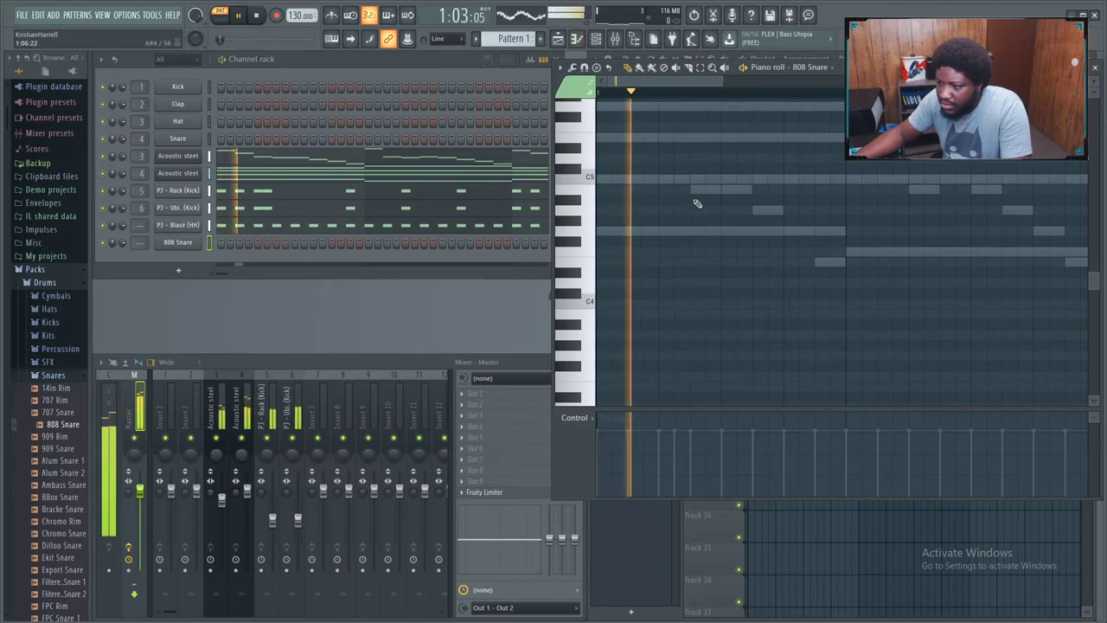
# - Draw C5 808 Snare hits on step 9 of each of the four bars, play the pattern and close the piano roll
pyautogui.click(728, 179)
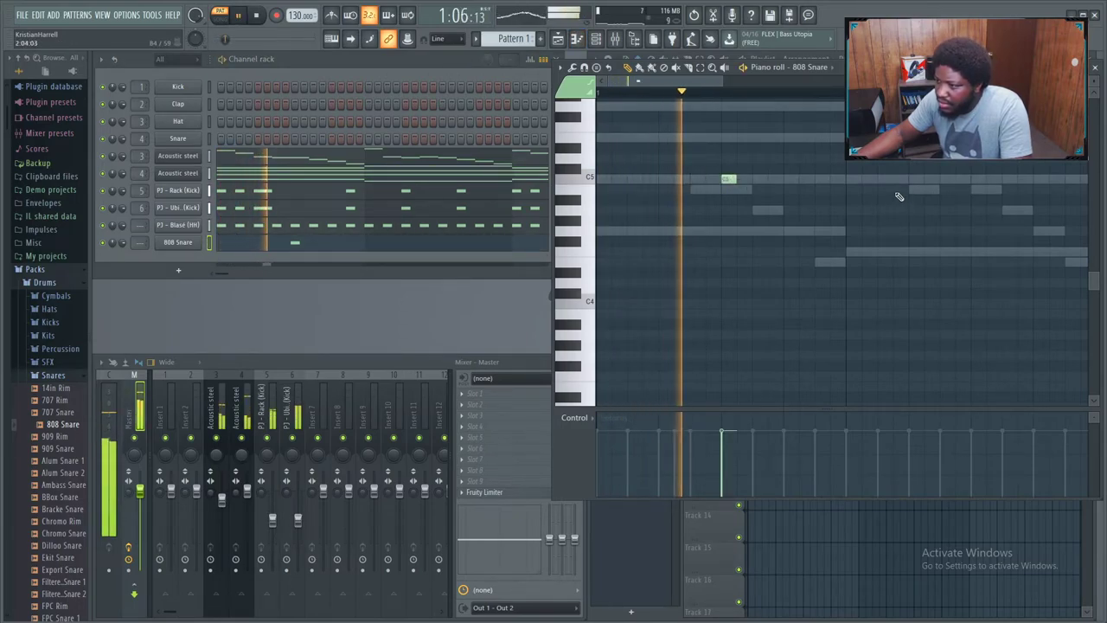
pyautogui.click(915, 179)
pyautogui.press('space')
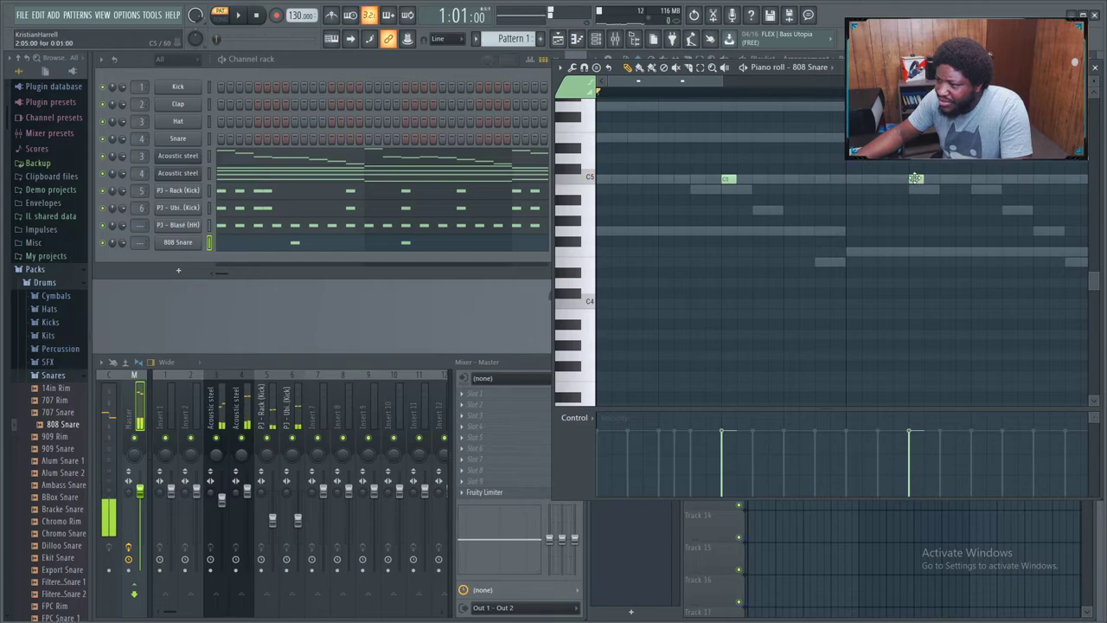
pyautogui.click(976, 180)
pyautogui.press('space')
pyautogui.moveTo(704, 82); pyautogui.dragTo(785, 86)
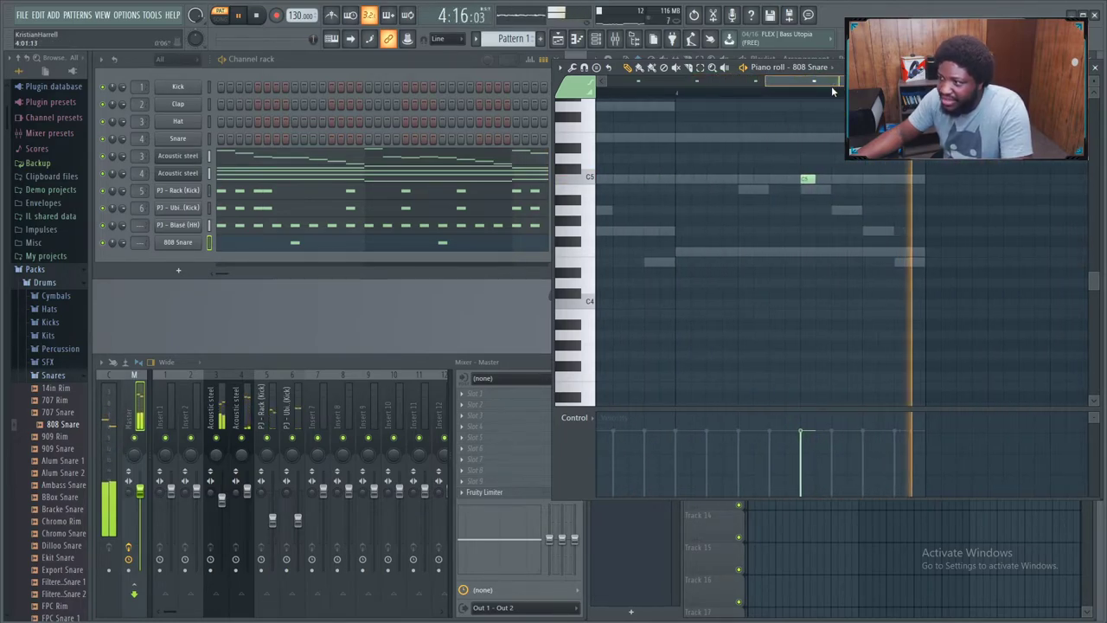
pyautogui.click(1095, 68)
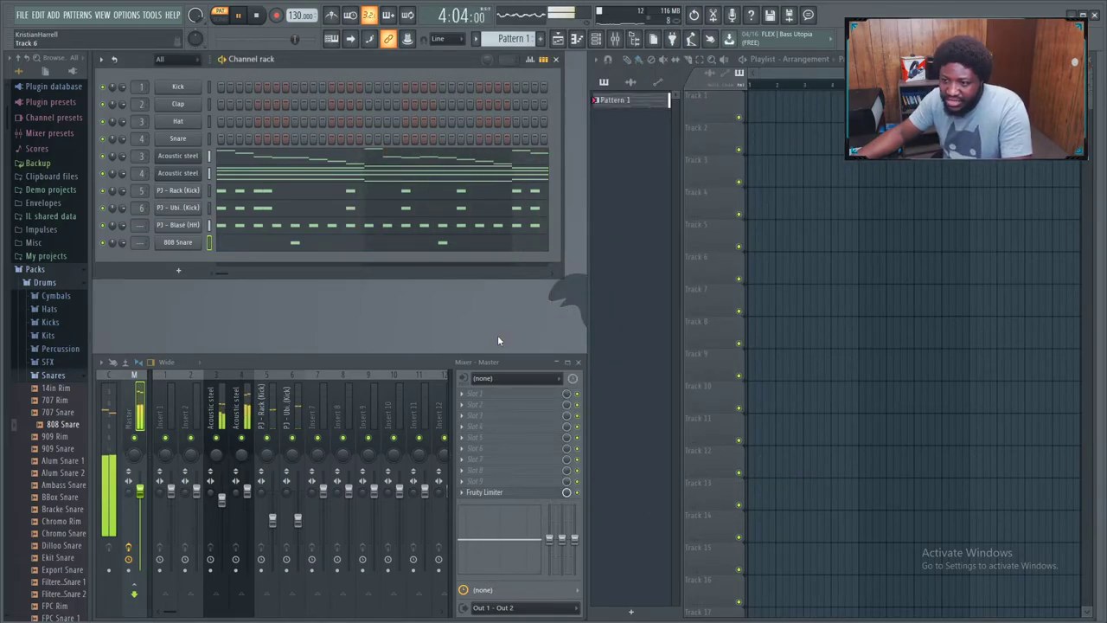
# - Collapse the Snares, Drums and Packs folders in the browser
pyautogui.click(79, 375)
pyautogui.click(50, 283)
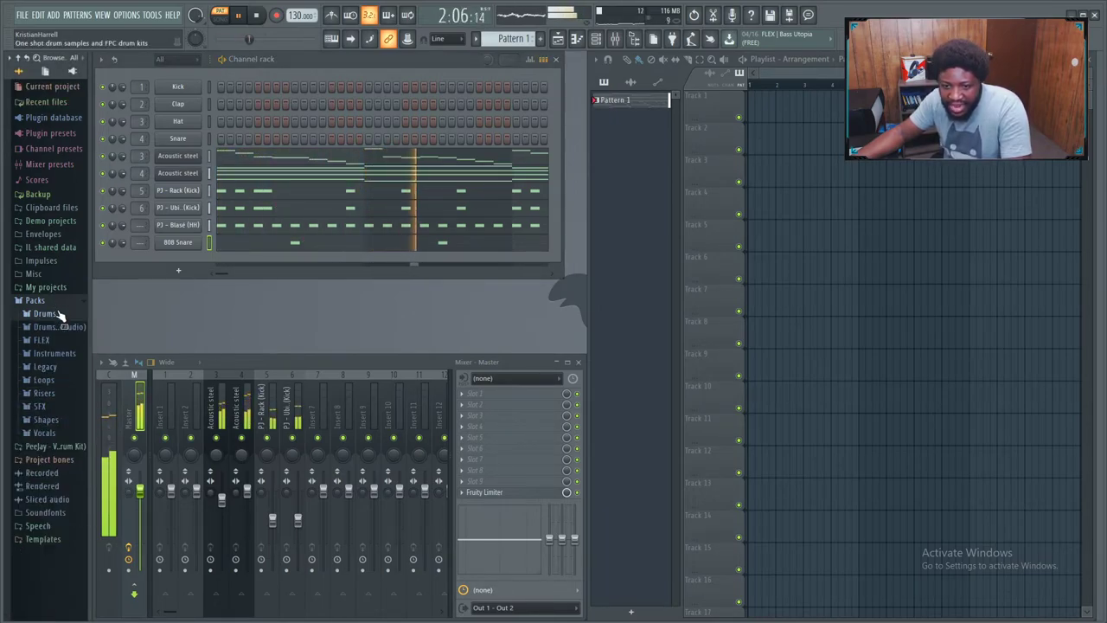
pyautogui.click(51, 301)
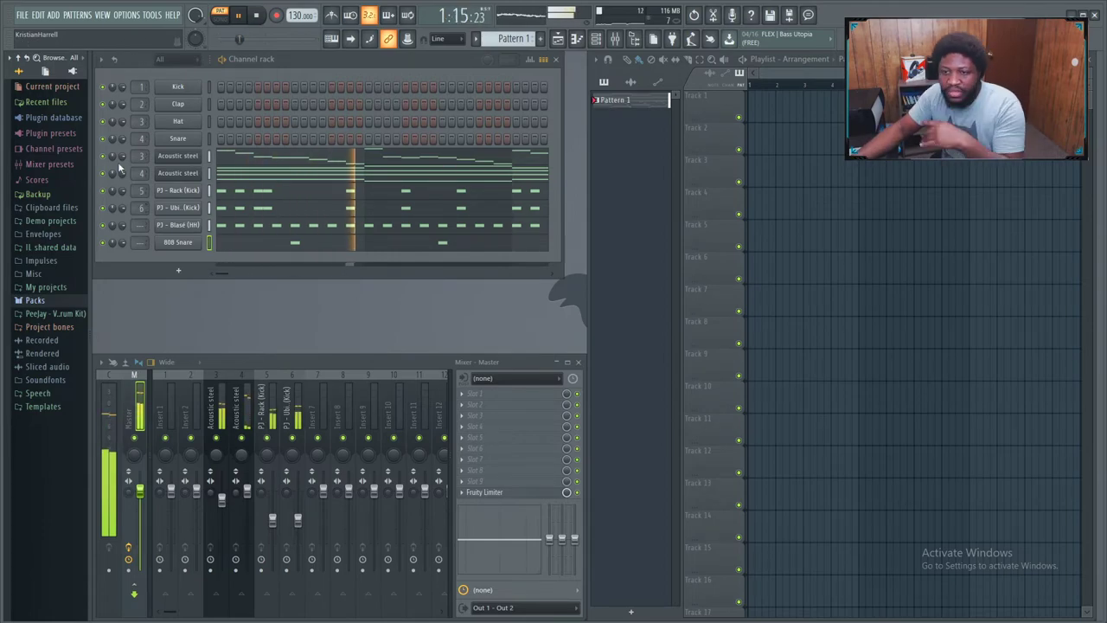
# - Delete the unused default Snare, Kick, Clap and Hat channels from the Channel rack
pyautogui.rightClick(178, 139)
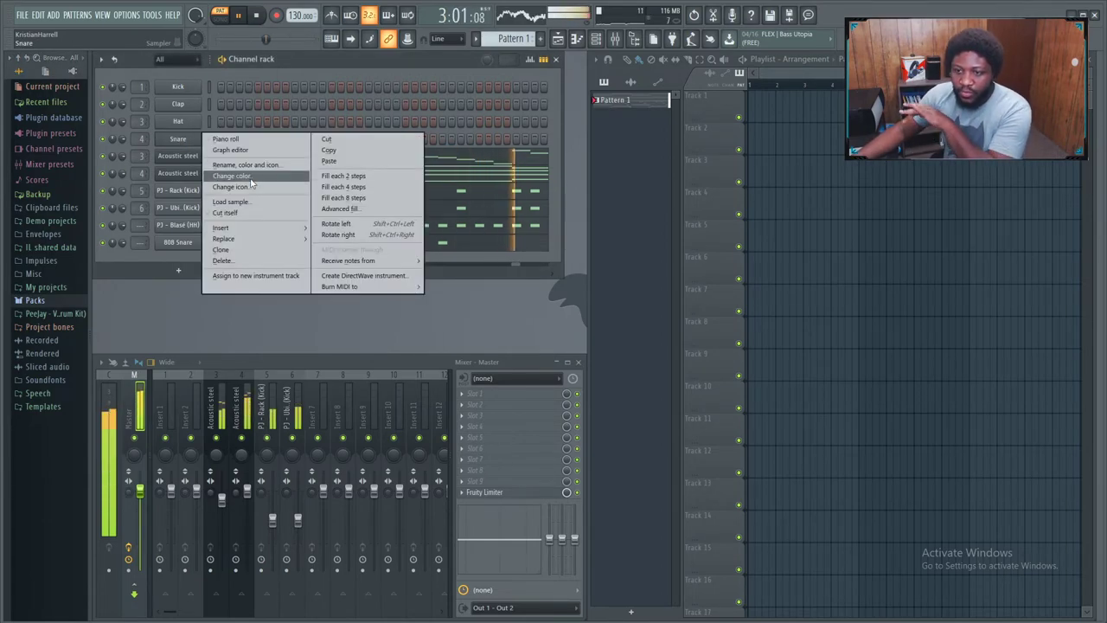
pyautogui.click(273, 261)
pyautogui.click(609, 343)
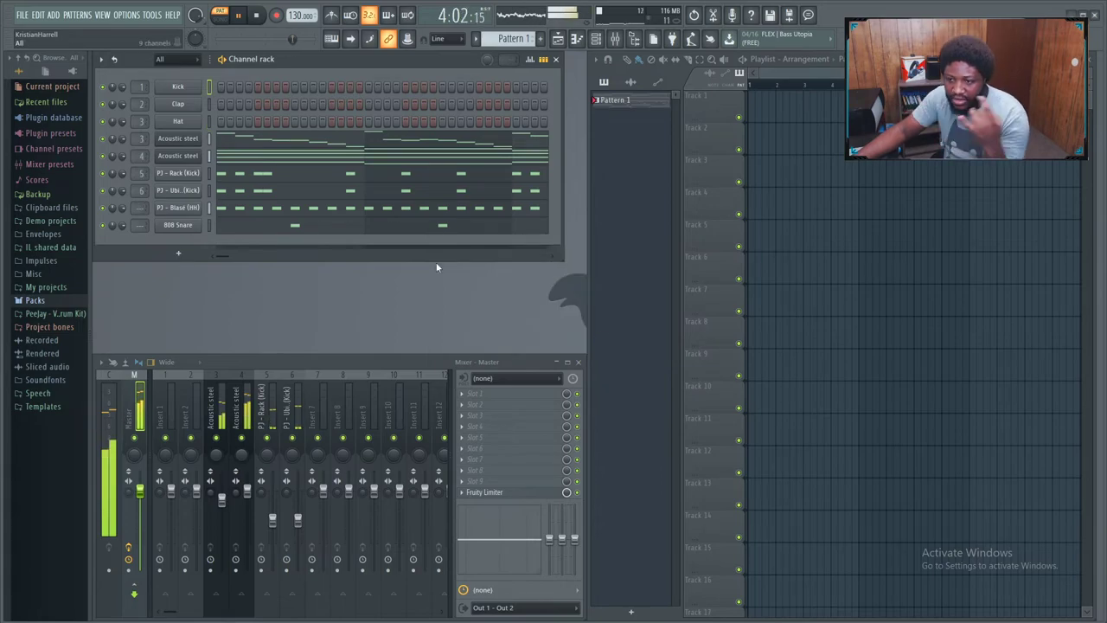
pyautogui.rightClick(199, 126)
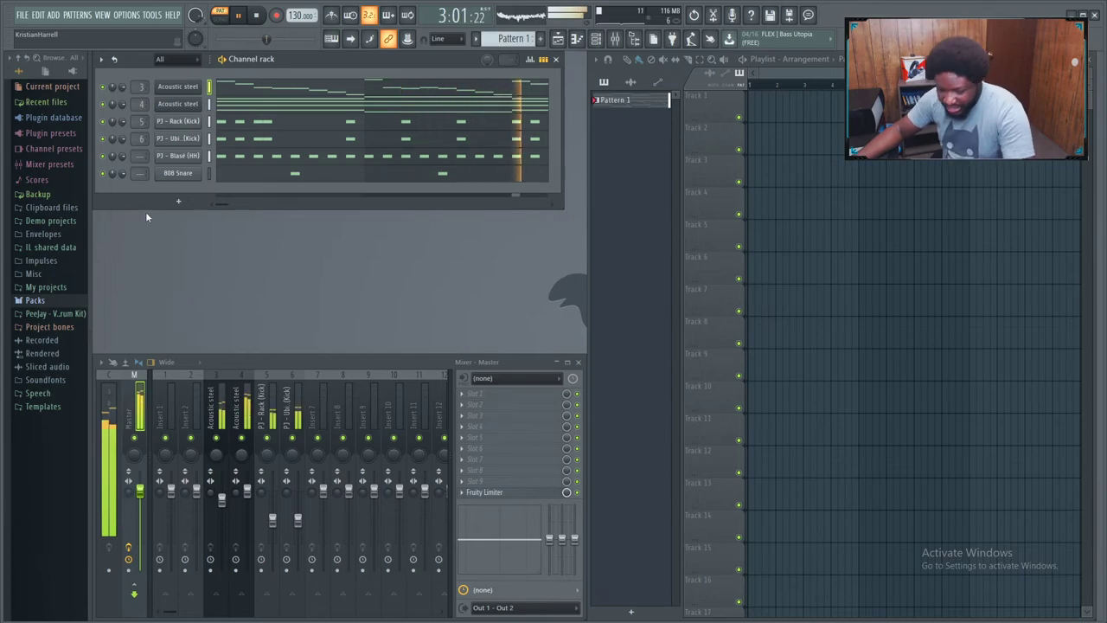
# - Stop playback and save the project as an FL Studio song file in the FL Beats folder
pyautogui.press('space')
pyautogui.hotkey('ctrl', 's')
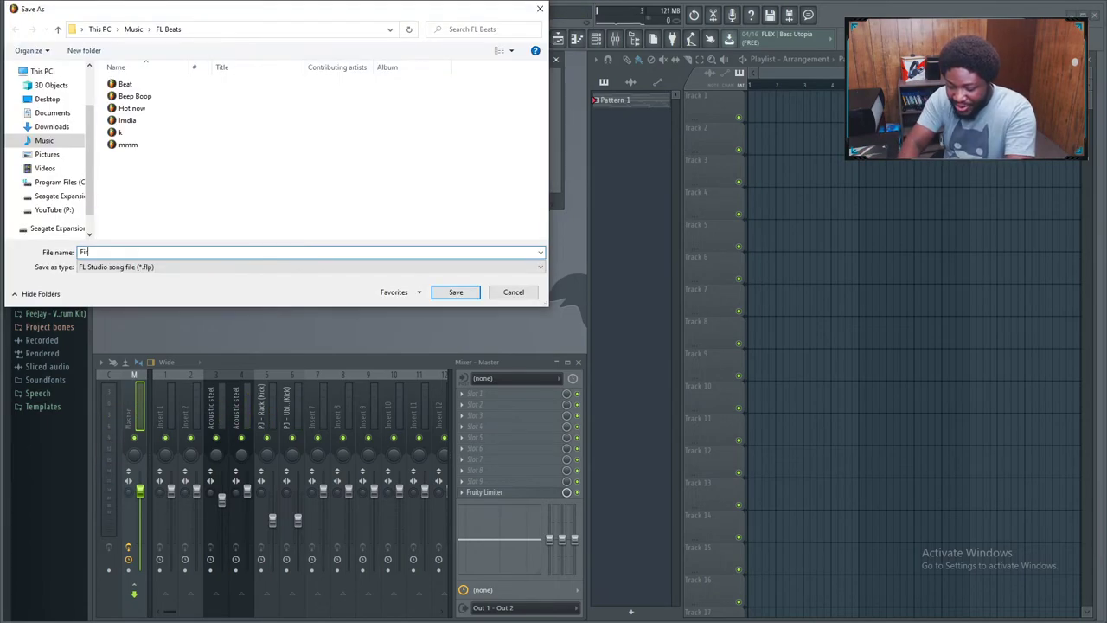
pyautogui.press('Return')
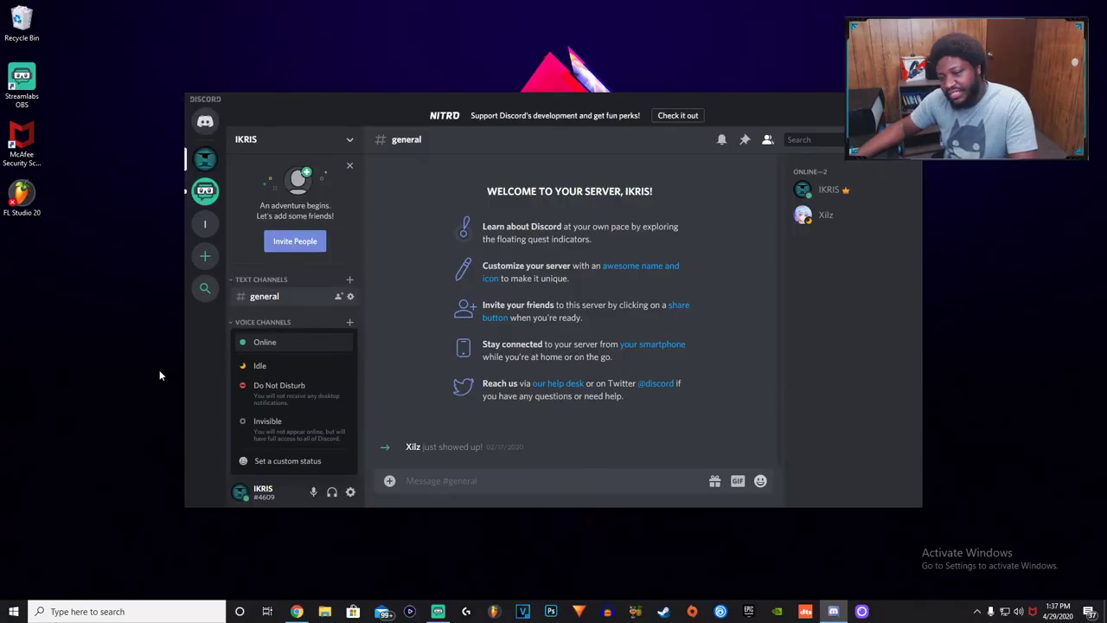
# - Dismiss the open status menu in Discord without choosing a status
pyautogui.click(153, 370)
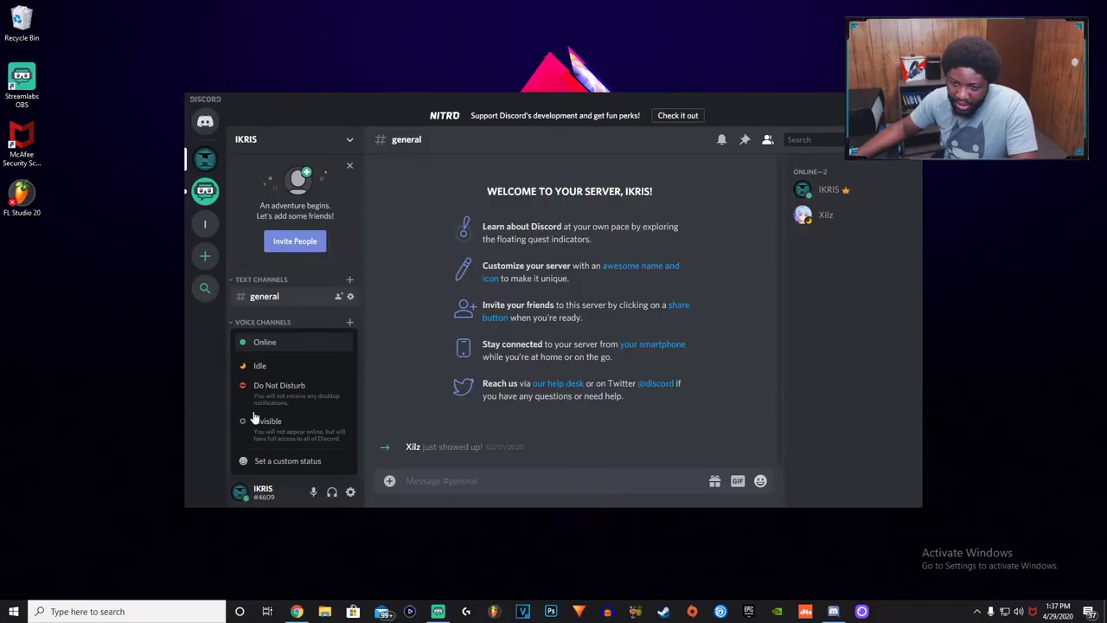
pyautogui.click(381, 317)
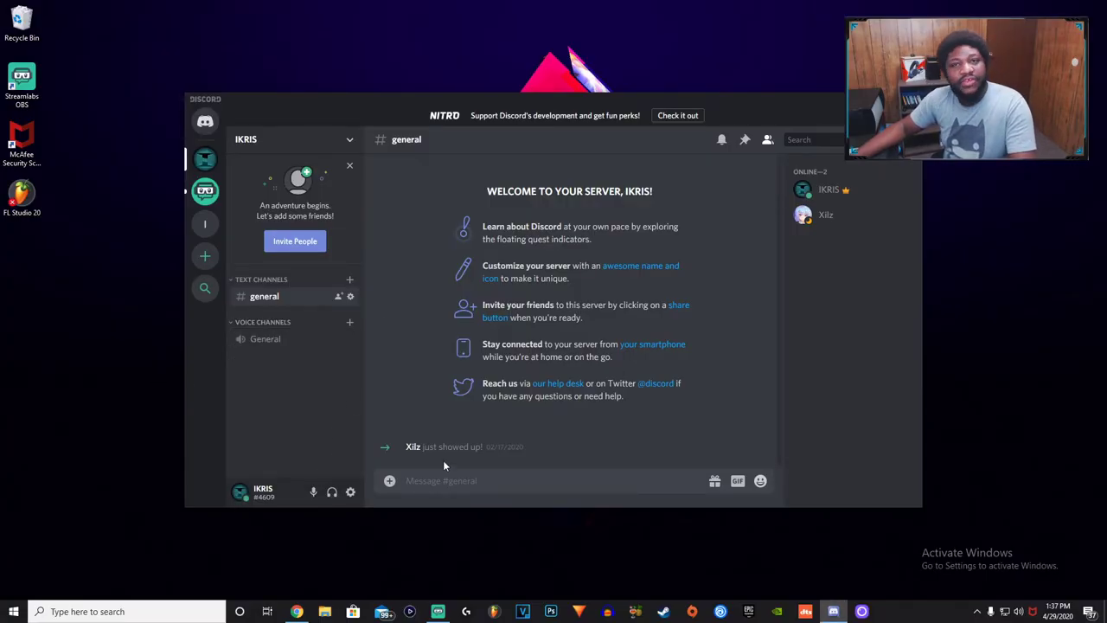